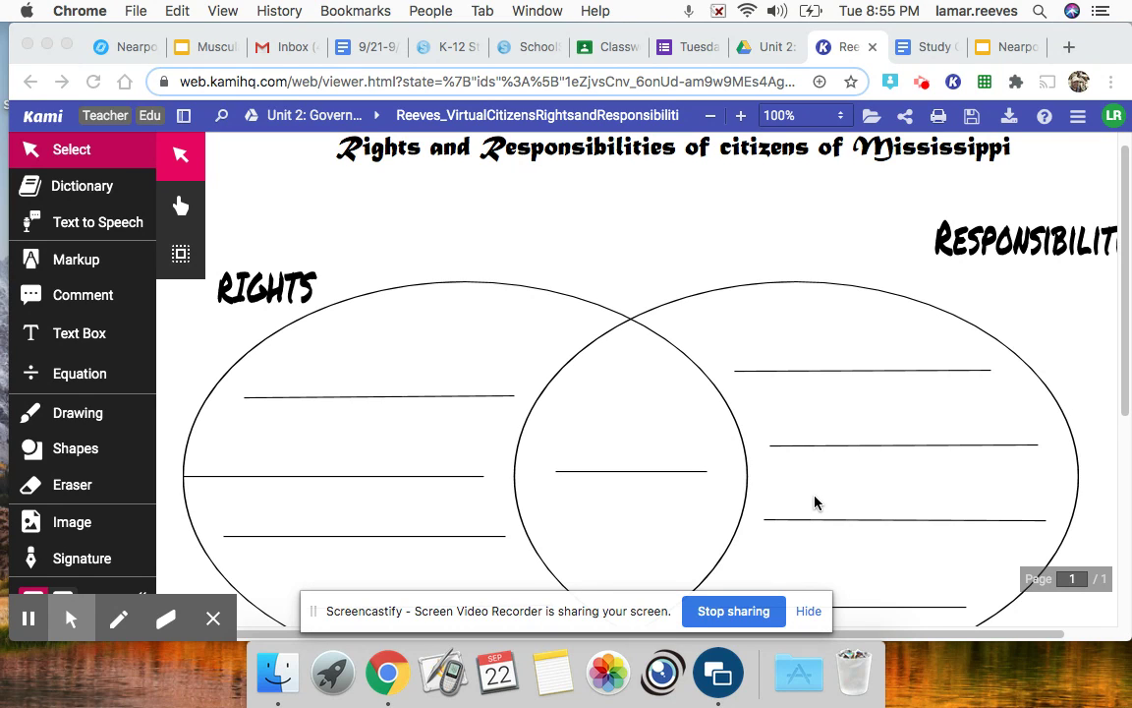
Review the Venn diagram worksheet, including the Rights and Responsibilities circles, the shared middle section and the list of phrases to sort
{"action": "scroll", "coordinate": [814, 502], "scroll_direction": "down", "scroll_amount": 2}
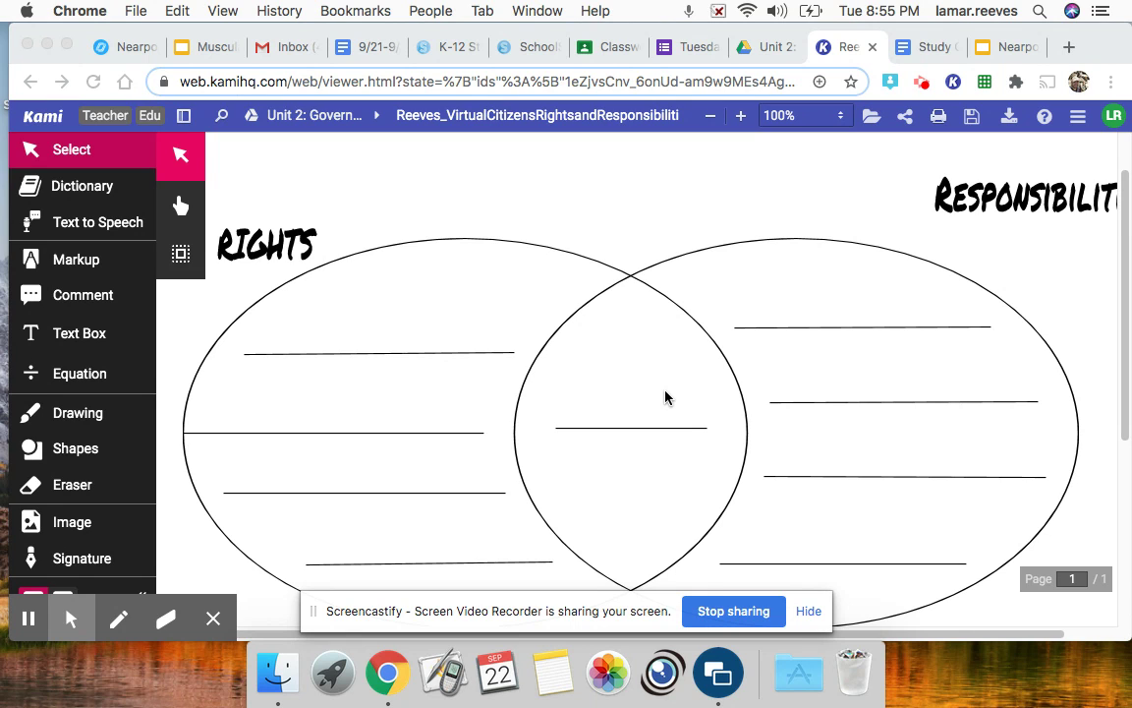
{"action": "scroll", "coordinate": [666, 397], "scroll_direction": "down", "scroll_amount": 5}
{"action": "scroll", "coordinate": [665, 397], "scroll_direction": "down", "scroll_amount": 1}
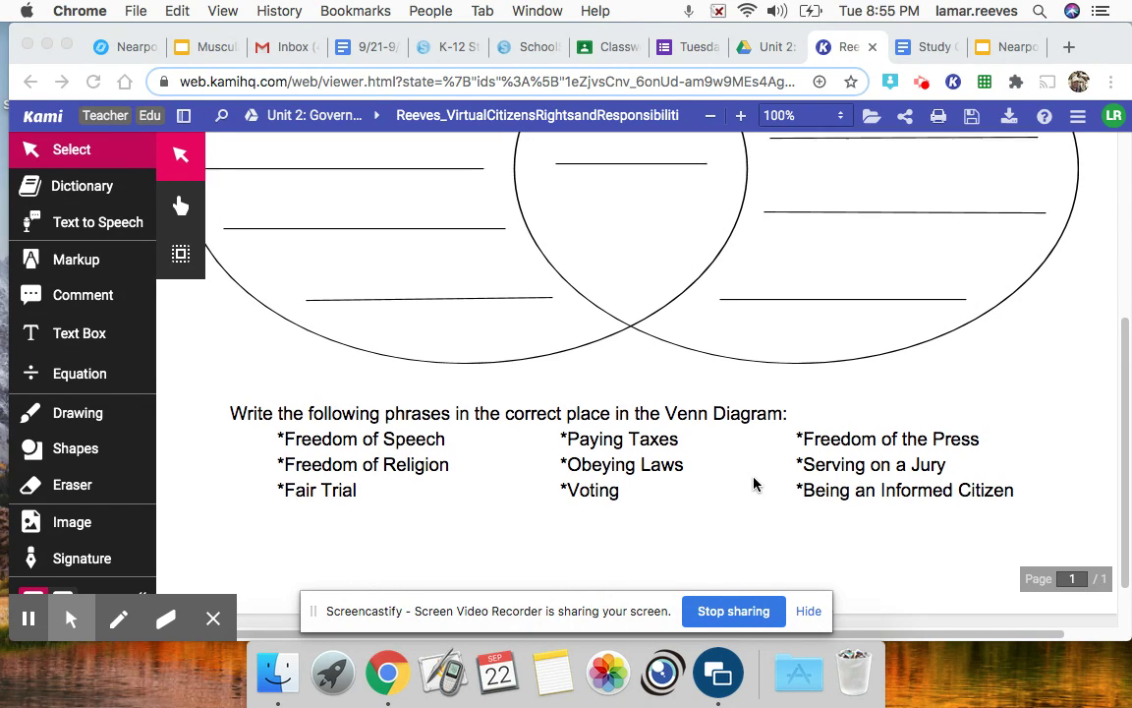
{"action": "scroll", "coordinate": [754, 484], "scroll_direction": "up", "scroll_amount": 4}
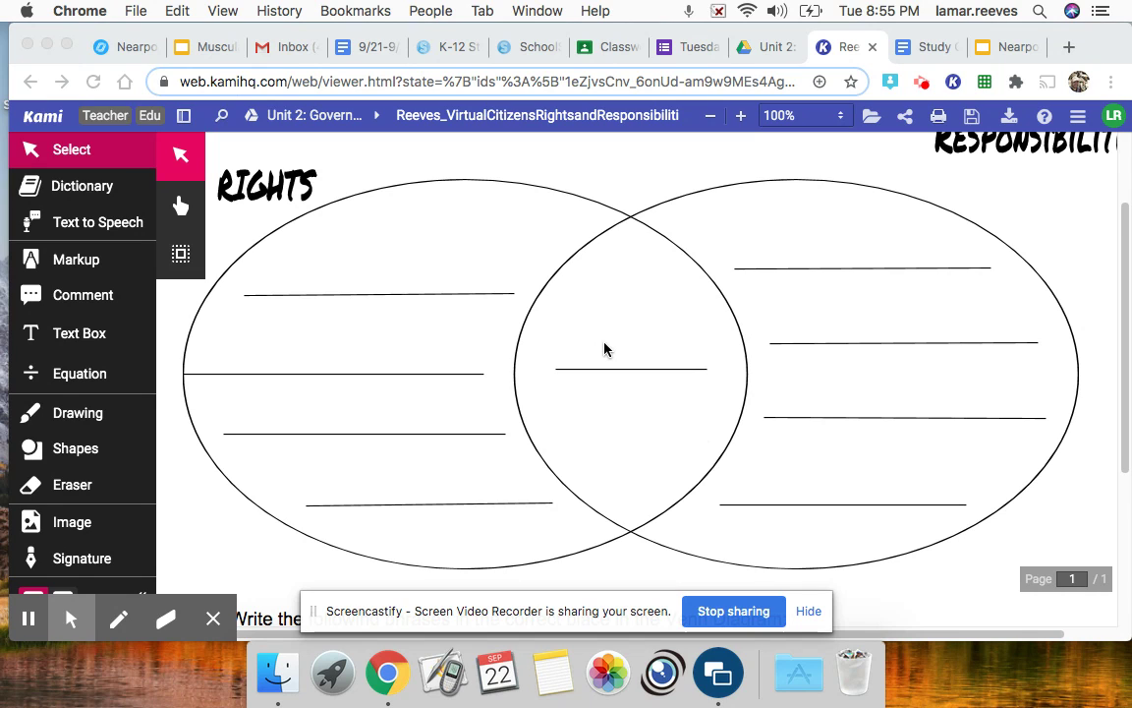
{"action": "scroll", "coordinate": [604, 349], "scroll_direction": "up", "scroll_amount": 1}
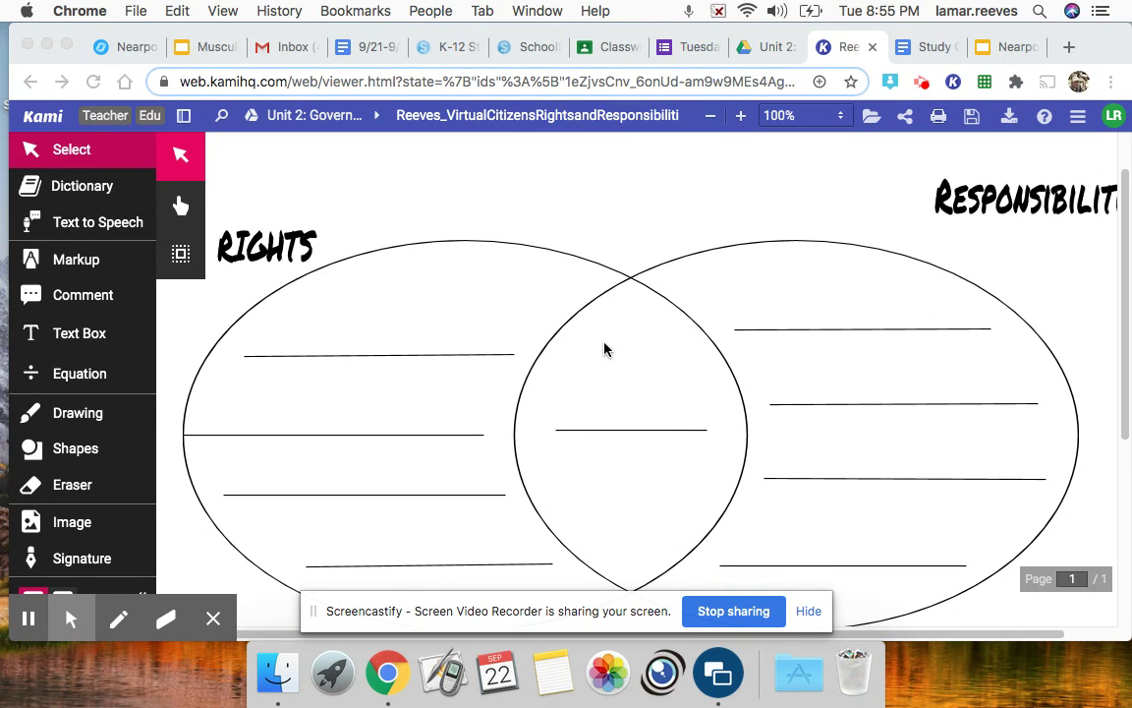
{"action": "scroll", "coordinate": [727, 303], "scroll_direction": "right", "scroll_amount": 2}
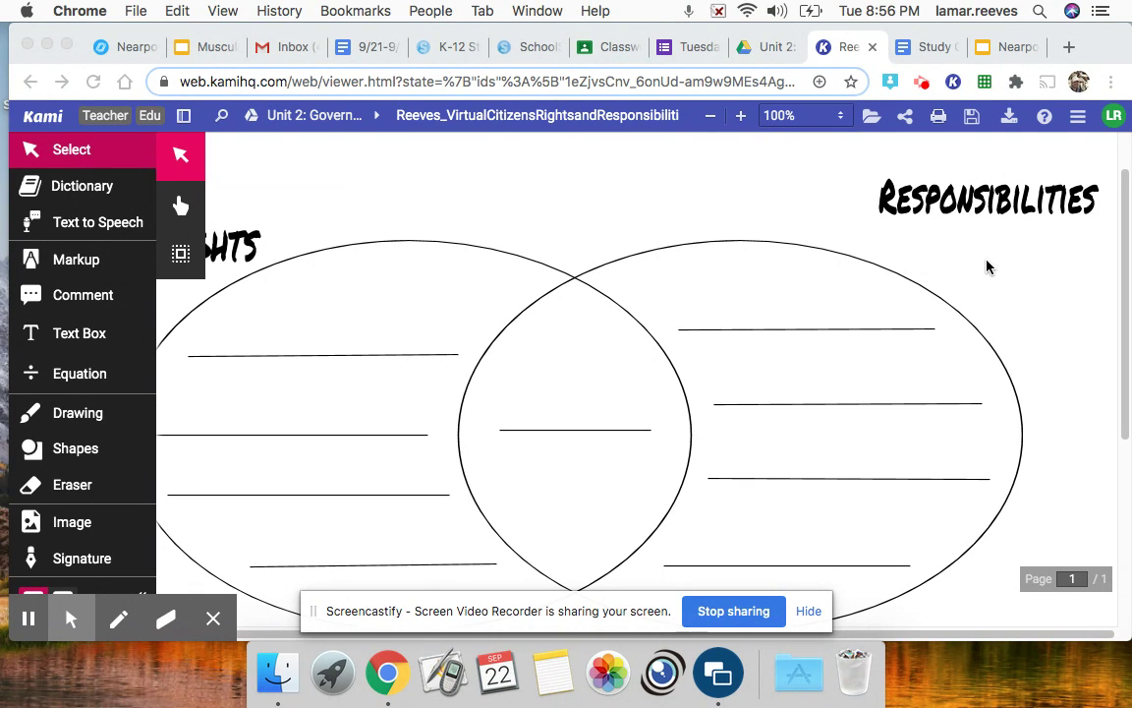
{"action": "scroll", "coordinate": [988, 266], "scroll_direction": "down", "scroll_amount": 1}
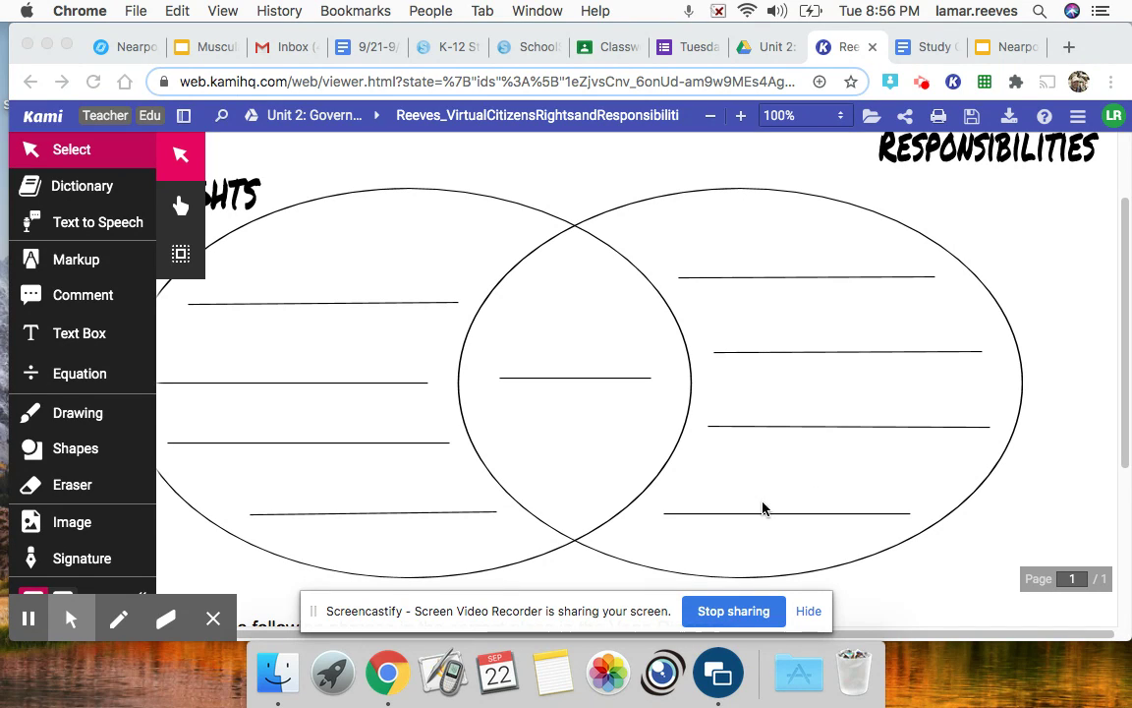
{"action": "scroll", "coordinate": [374, 343], "scroll_direction": "left", "scroll_amount": 5}
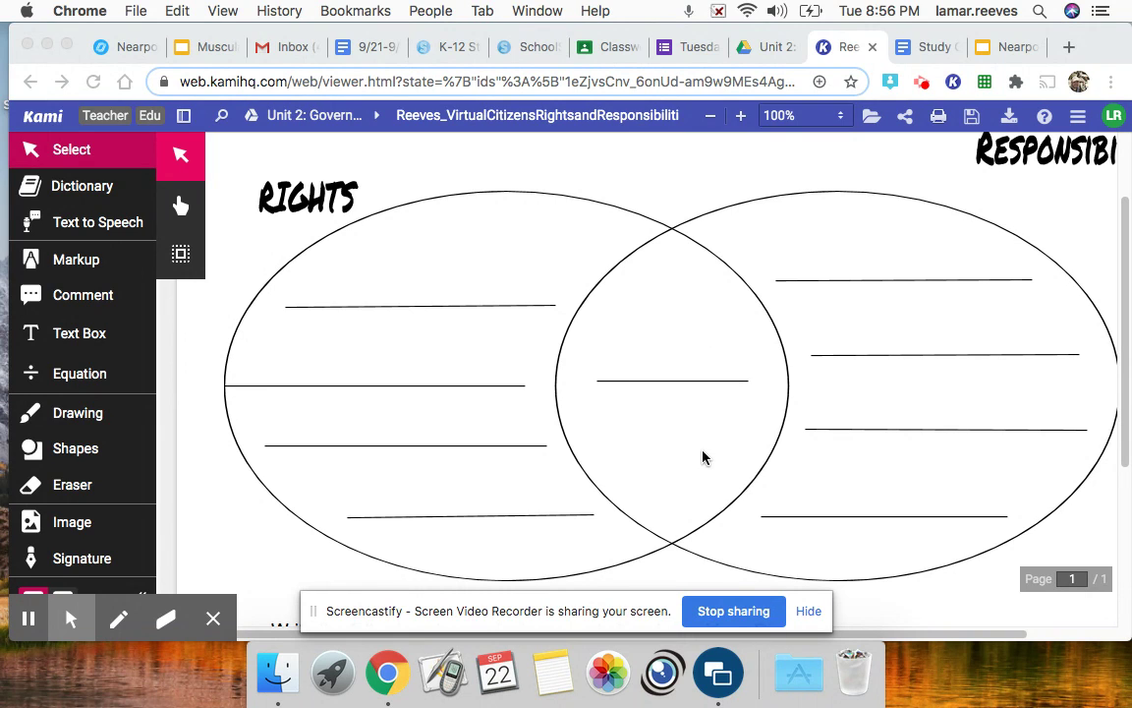
{"action": "scroll", "coordinate": [703, 457], "scroll_direction": "down", "scroll_amount": 5}
{"action": "scroll", "coordinate": [703, 457], "scroll_direction": "down", "scroll_amount": 1}
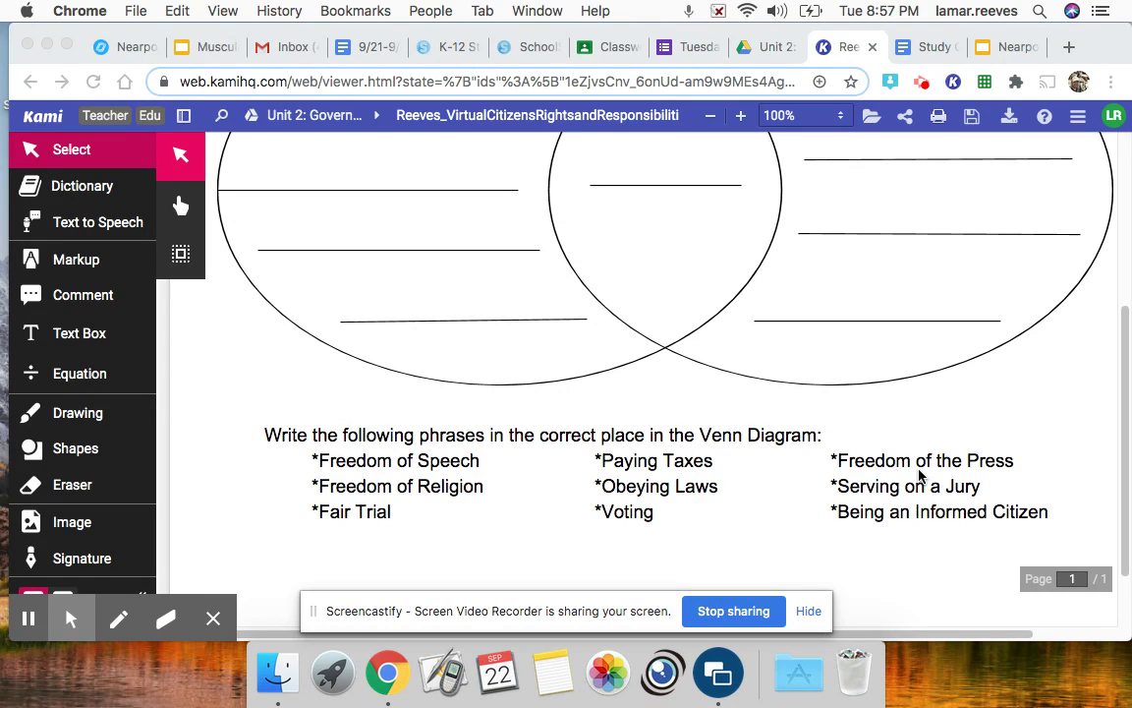
{"action": "scroll", "coordinate": [920, 475], "scroll_direction": "up", "scroll_amount": 1}
{"action": "scroll", "coordinate": [920, 476], "scroll_direction": "up", "scroll_amount": 1}
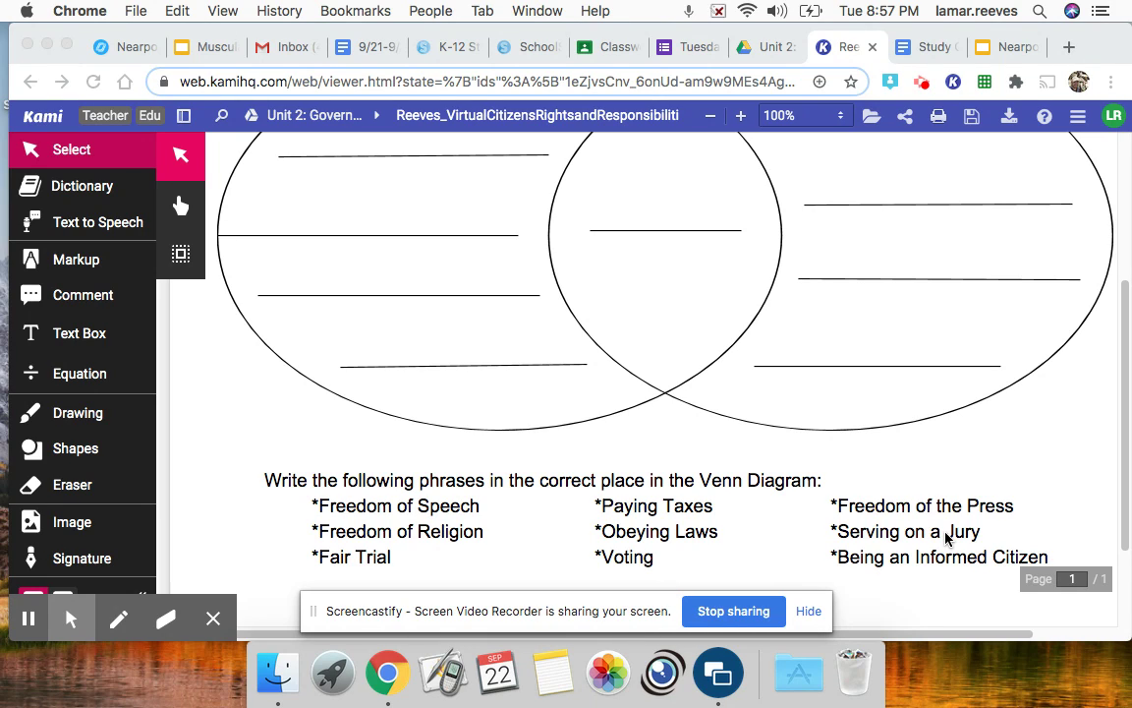
{"action": "scroll", "coordinate": [945, 536], "scroll_direction": "down", "scroll_amount": 2}
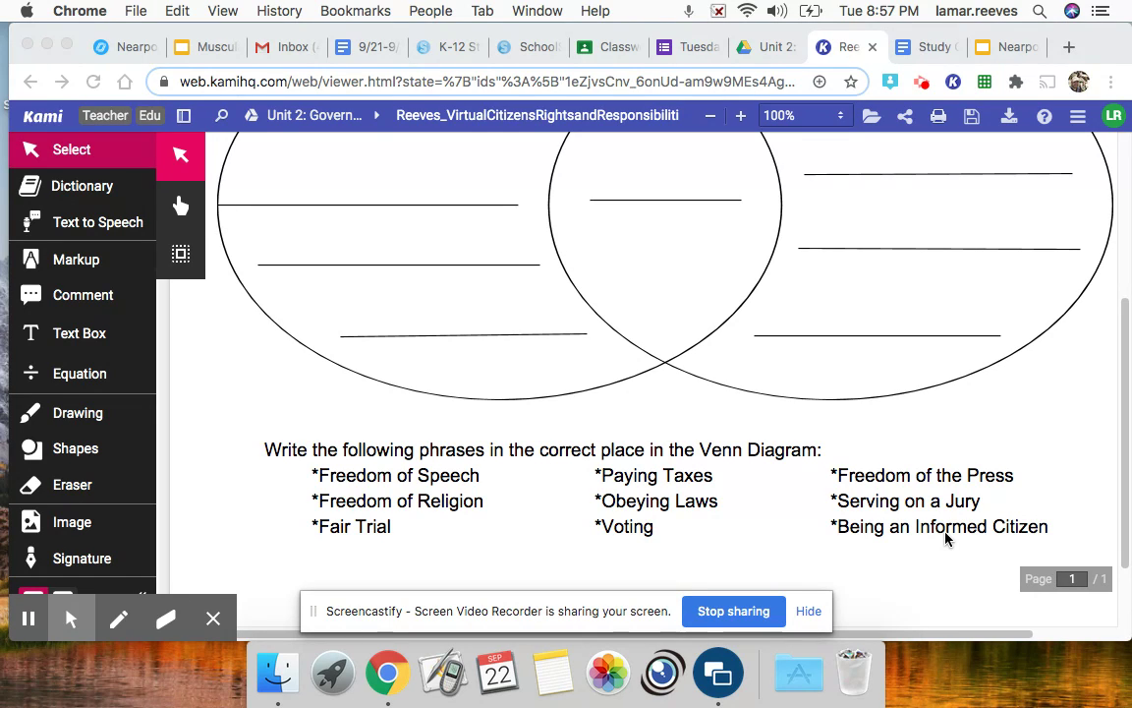
{"action": "scroll", "coordinate": [945, 537], "scroll_direction": "up", "scroll_amount": 5}
{"action": "scroll", "coordinate": [946, 537], "scroll_direction": "up", "scroll_amount": 1}
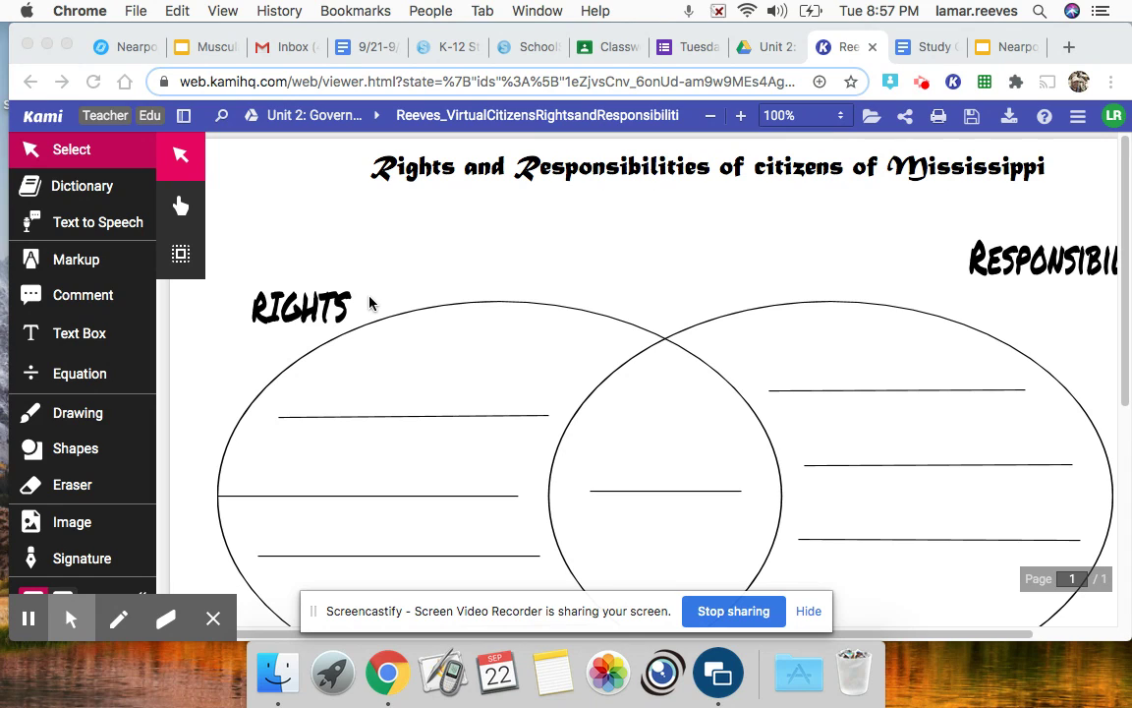
Add a text box reading "Freedom of speech" on the first line of the Rights circle
{"action": "scroll", "coordinate": [370, 303], "scroll_direction": "down", "scroll_amount": 3}
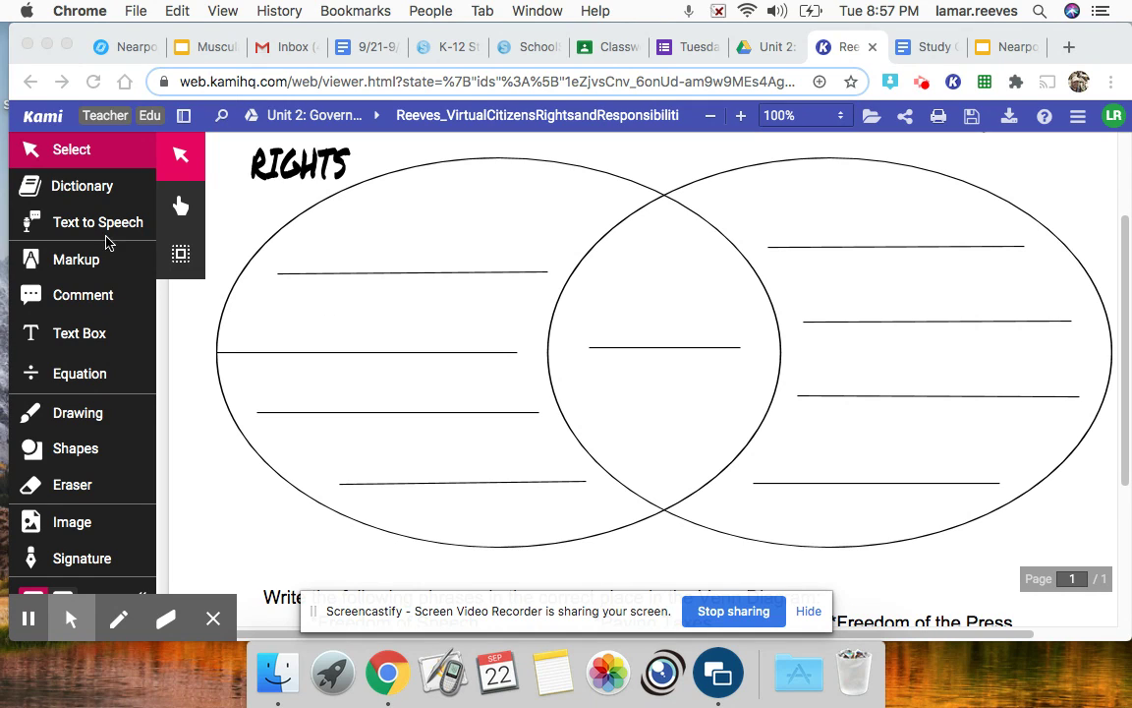
{"action": "left_click", "coordinate": [89, 340]}
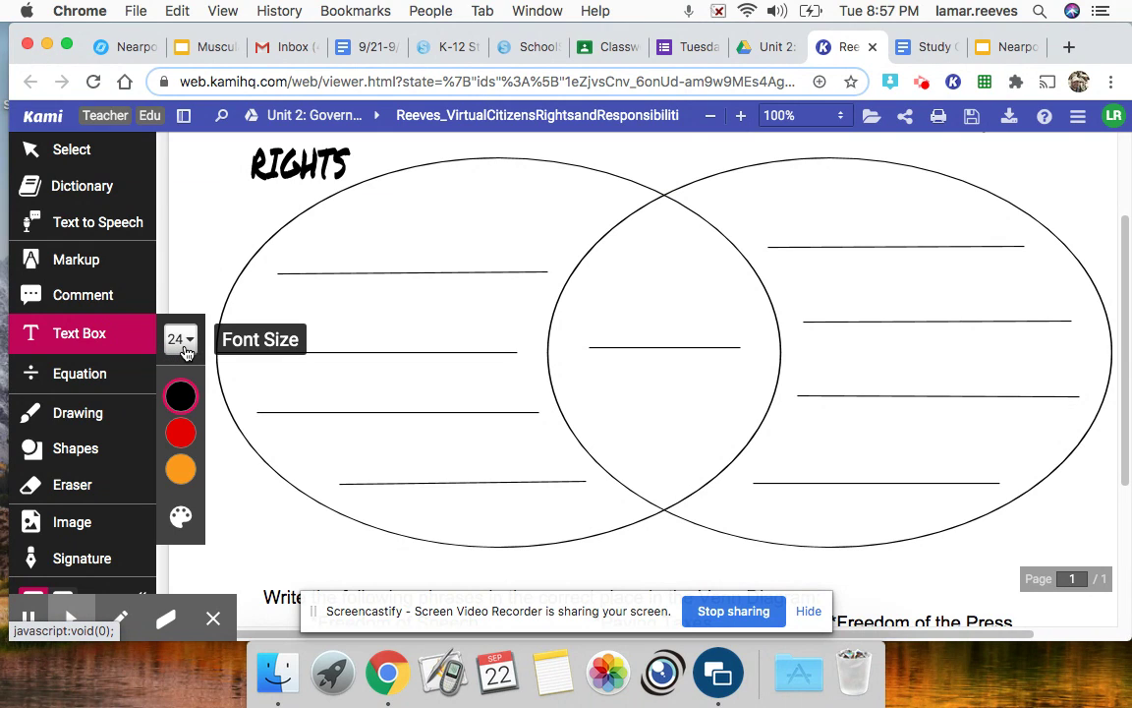
{"action": "left_click", "coordinate": [293, 245]}
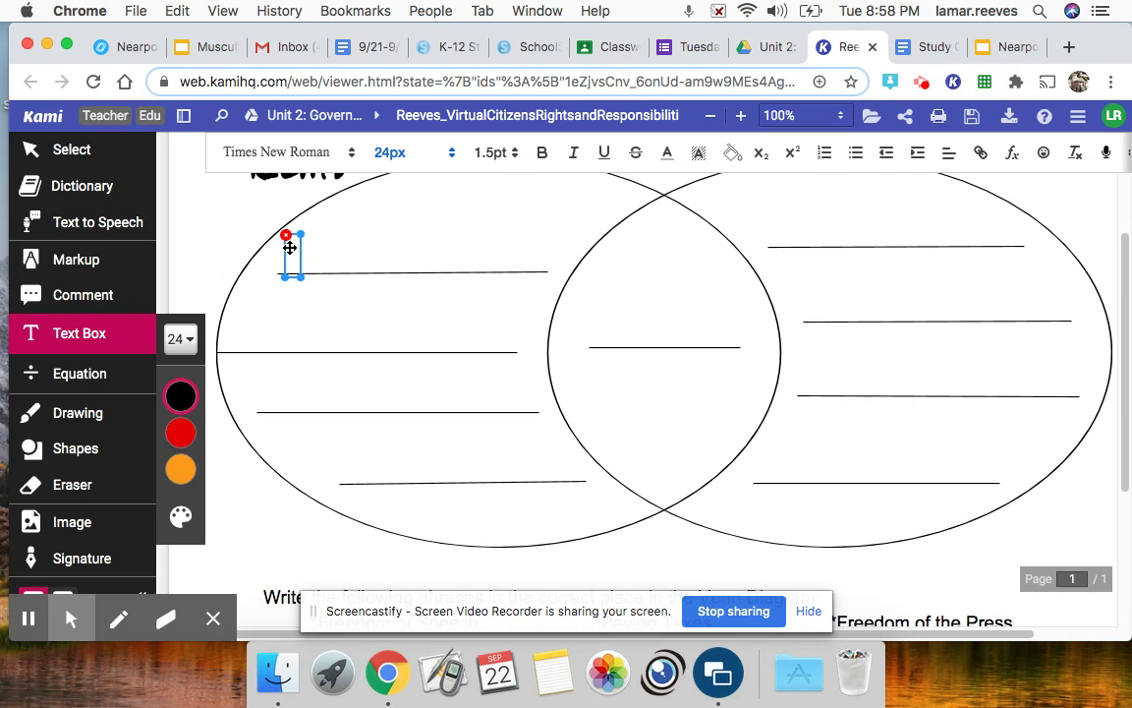
{"action": "type", "text": "Fr"}
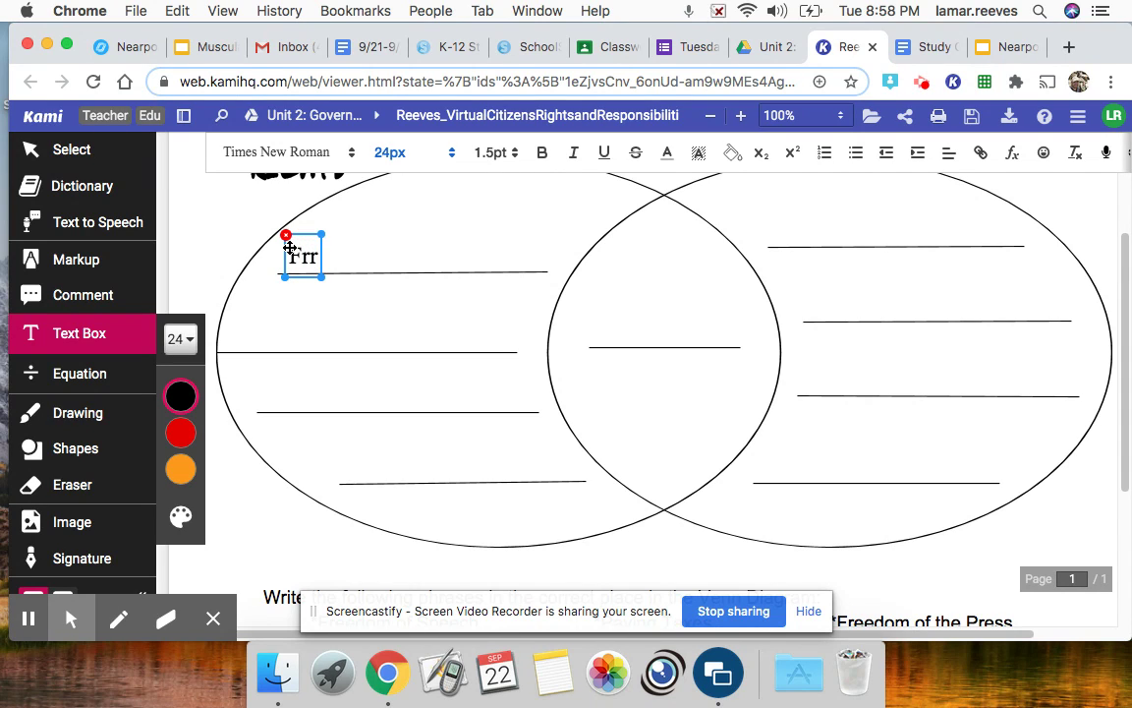
{"action": "type", "text": "eedom "}
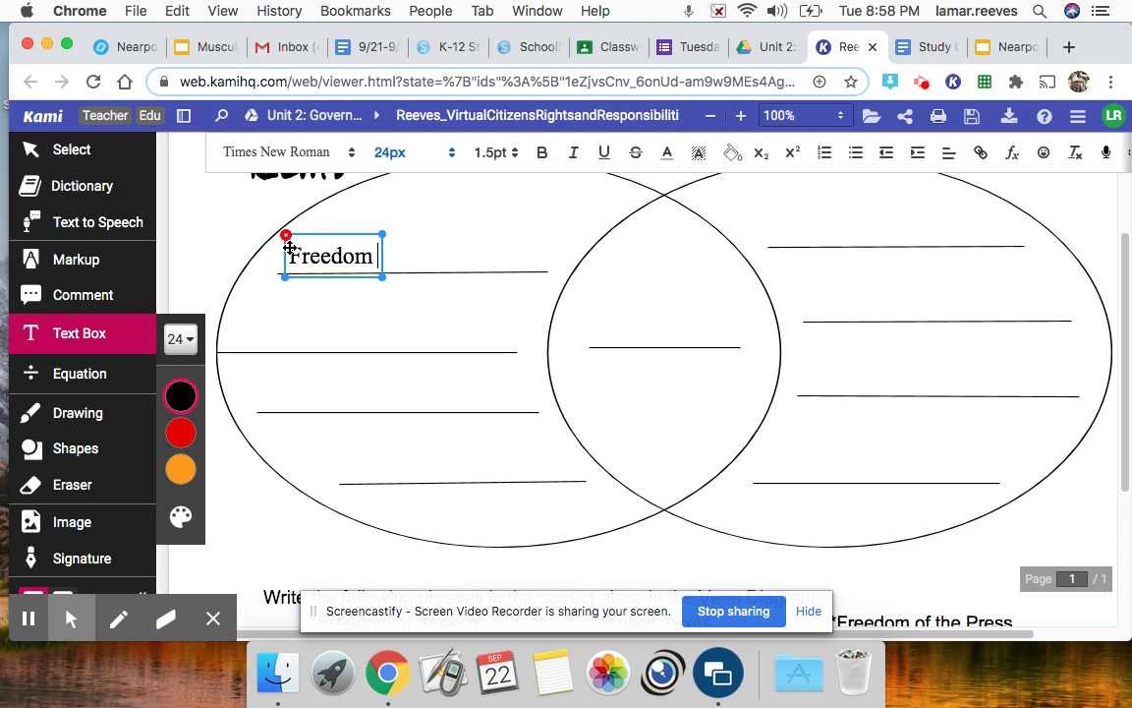
{"action": "type", "text": "of speech"}
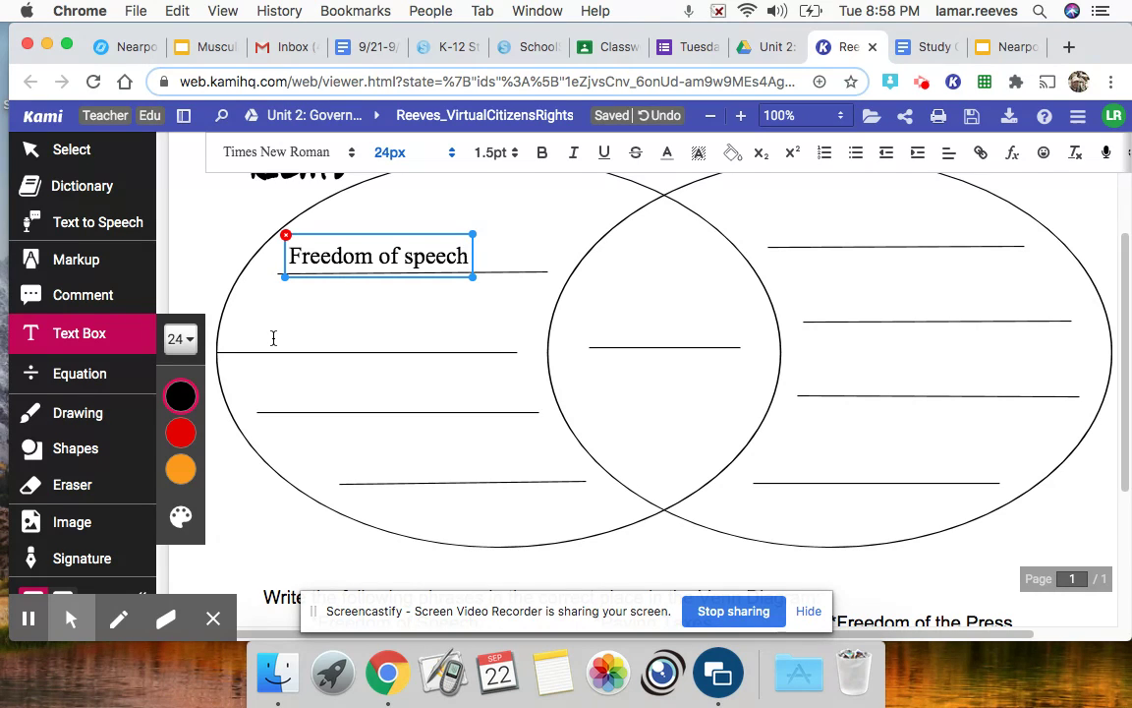
Add a text box reading "Freedom of Religion" on the second line of the Rights circle
{"action": "scroll", "coordinate": [273, 337], "scroll_direction": "down", "scroll_amount": 2}
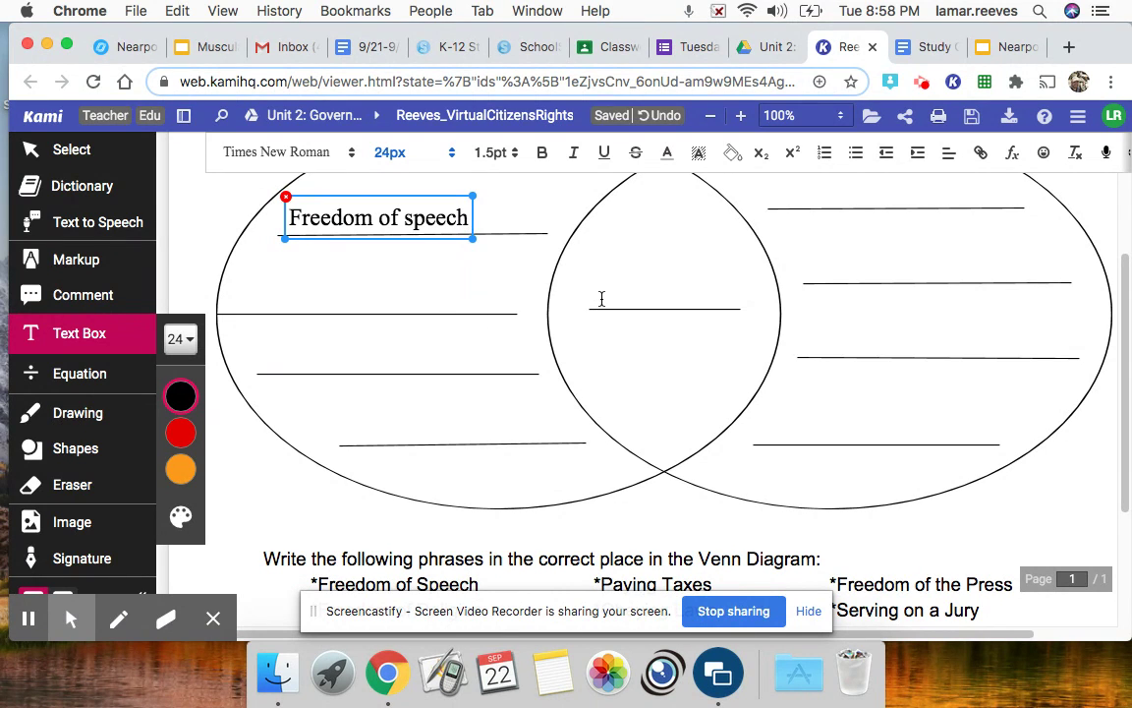
{"action": "scroll", "coordinate": [602, 299], "scroll_direction": "down", "scroll_amount": 3}
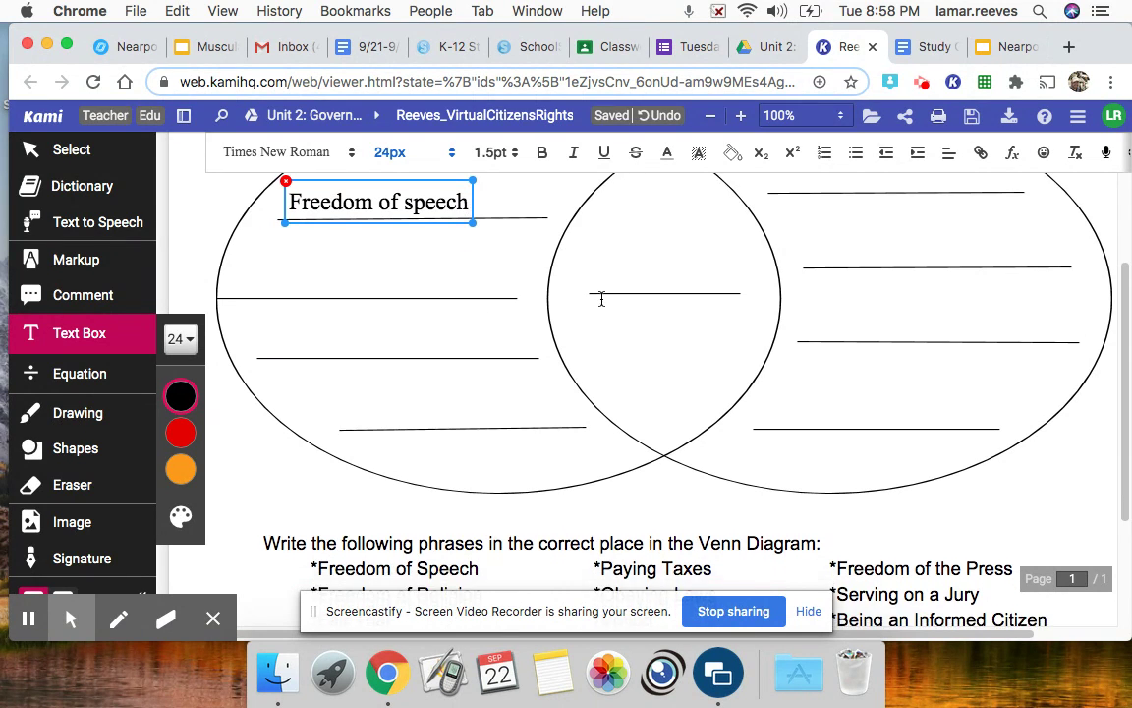
{"action": "left_click", "coordinate": [240, 236]}
{"action": "left_click", "coordinate": [241, 236]}
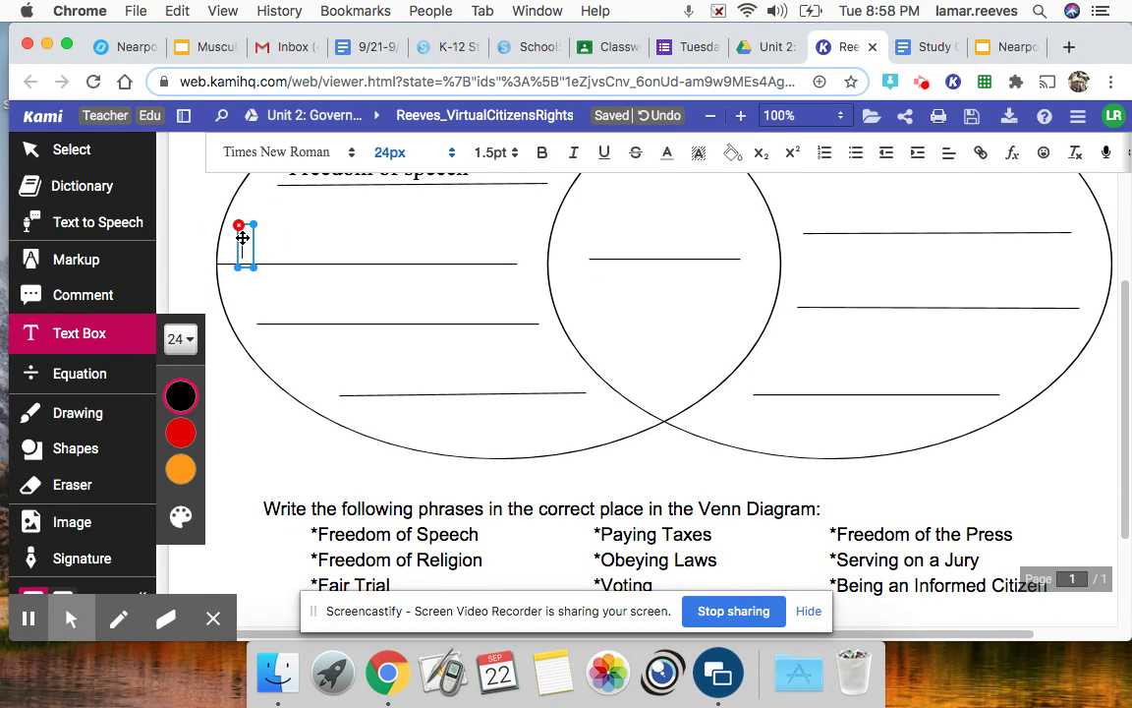
{"action": "type", "text": "Freedom "}
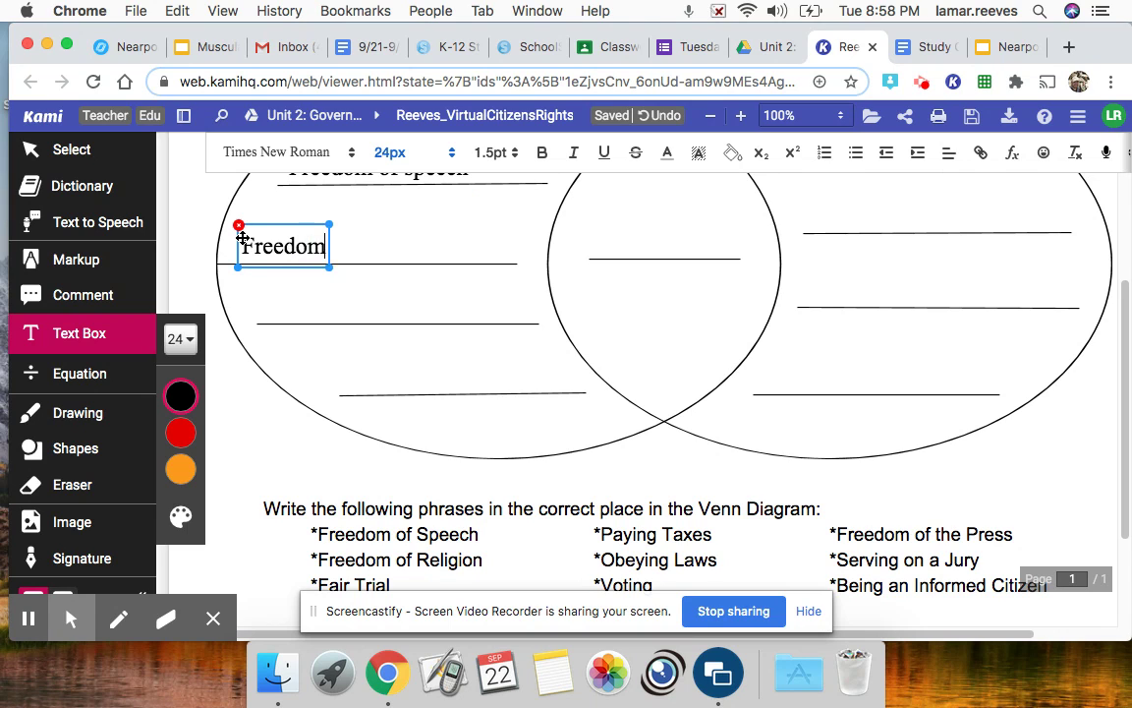
{"action": "type", "text": "of"}
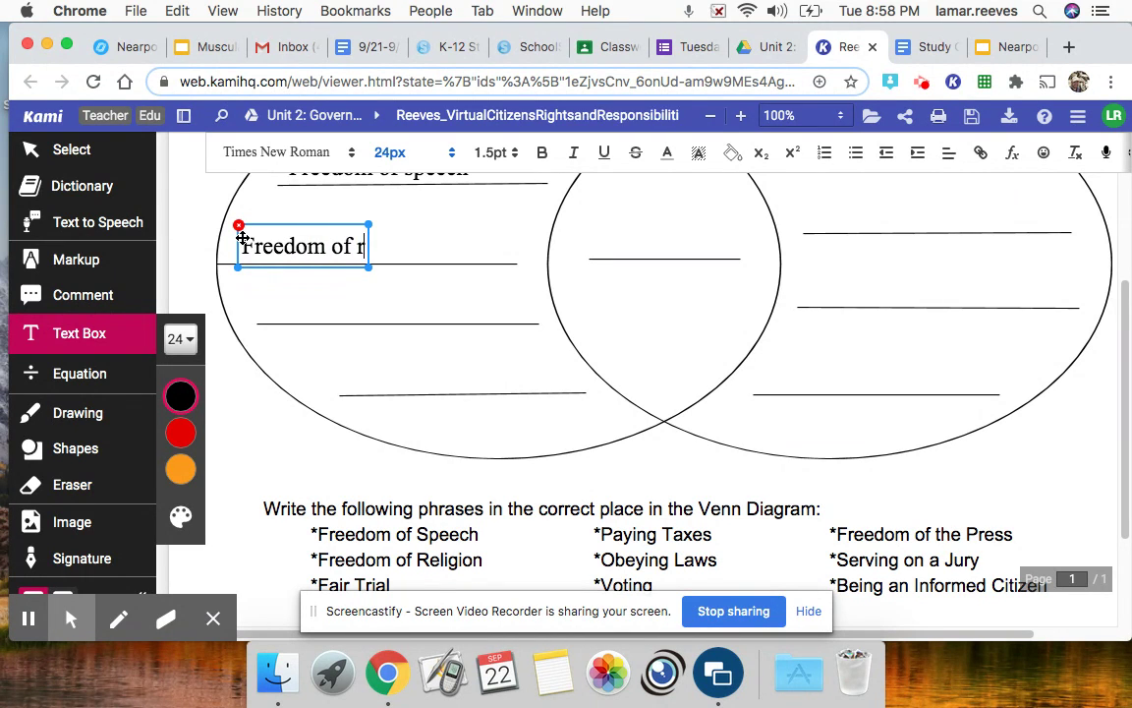
{"action": "type", "text": " Rel"}
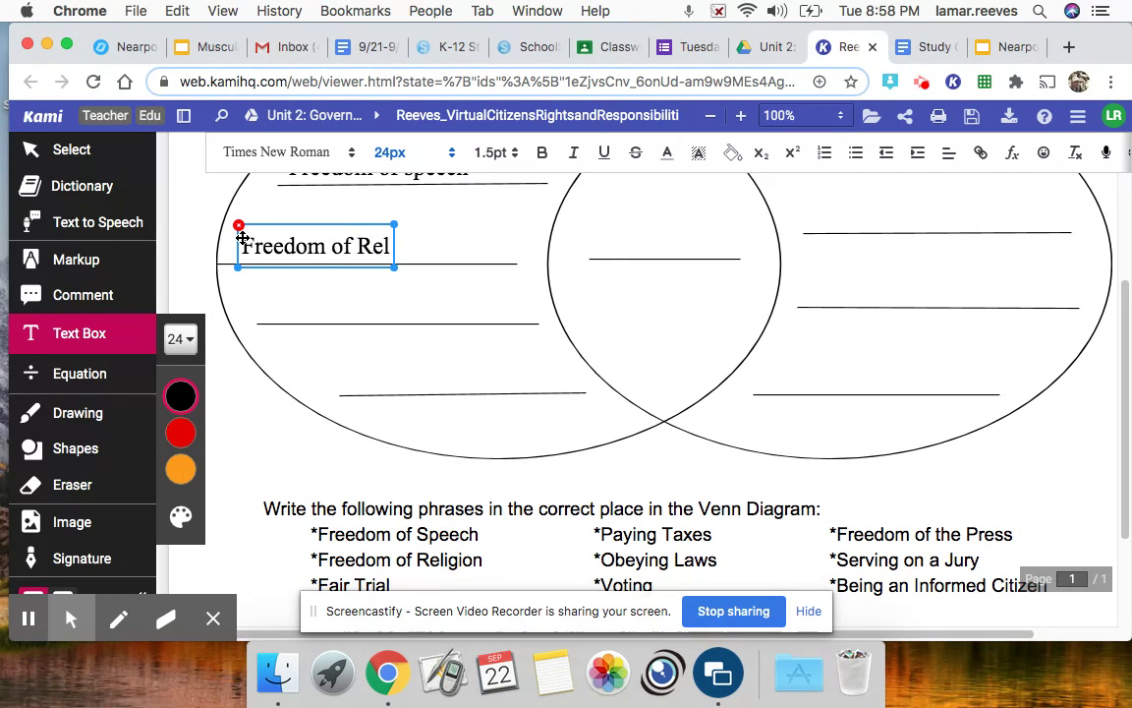
{"action": "type", "text": "igion"}
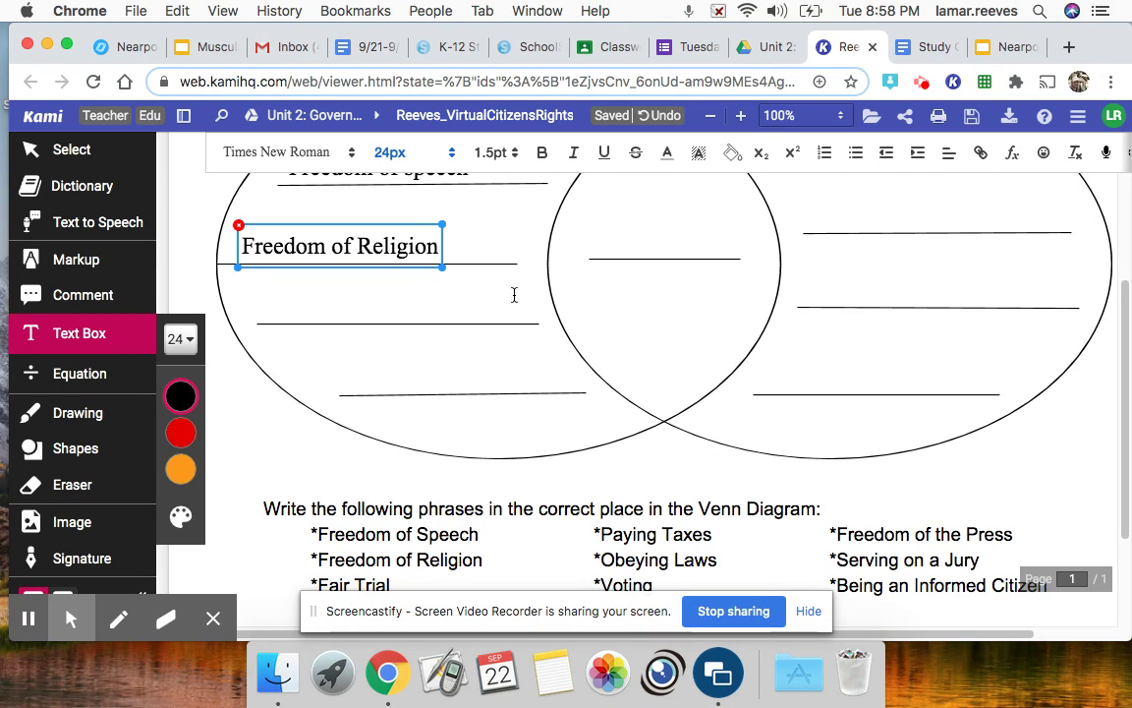
Add a text box reading "Fair Trial" on the third line of the Rights circle
{"action": "scroll", "coordinate": [569, 297], "scroll_direction": "up", "scroll_amount": 3}
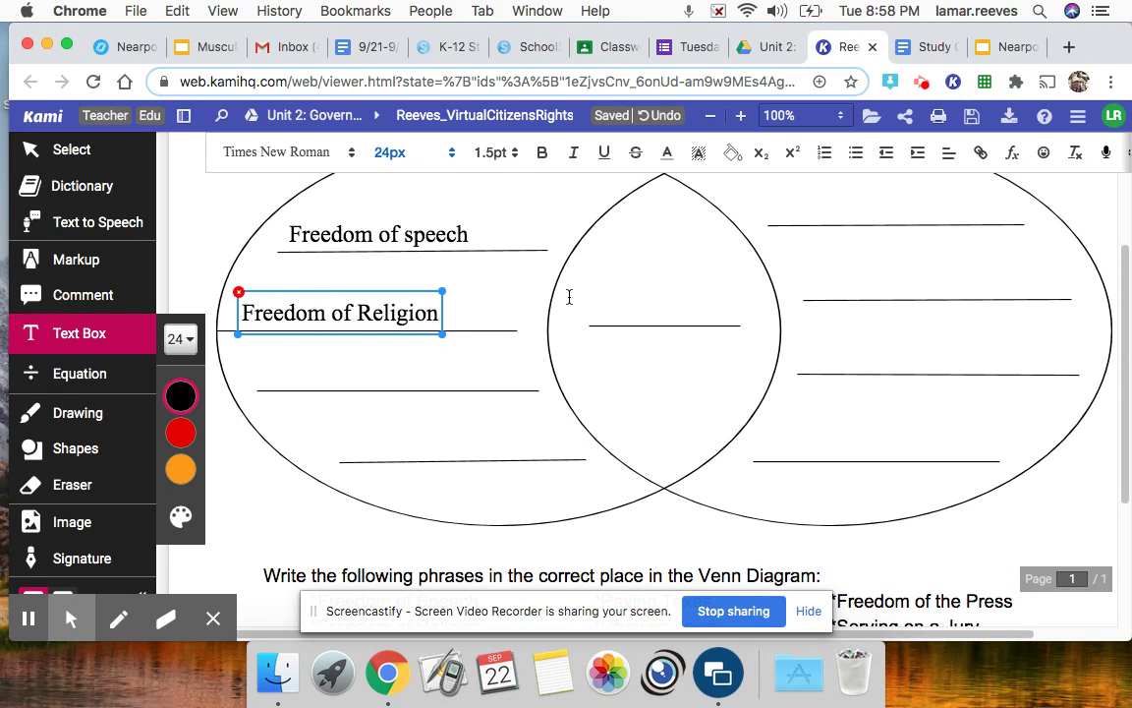
{"action": "scroll", "coordinate": [569, 296], "scroll_direction": "down", "scroll_amount": 1}
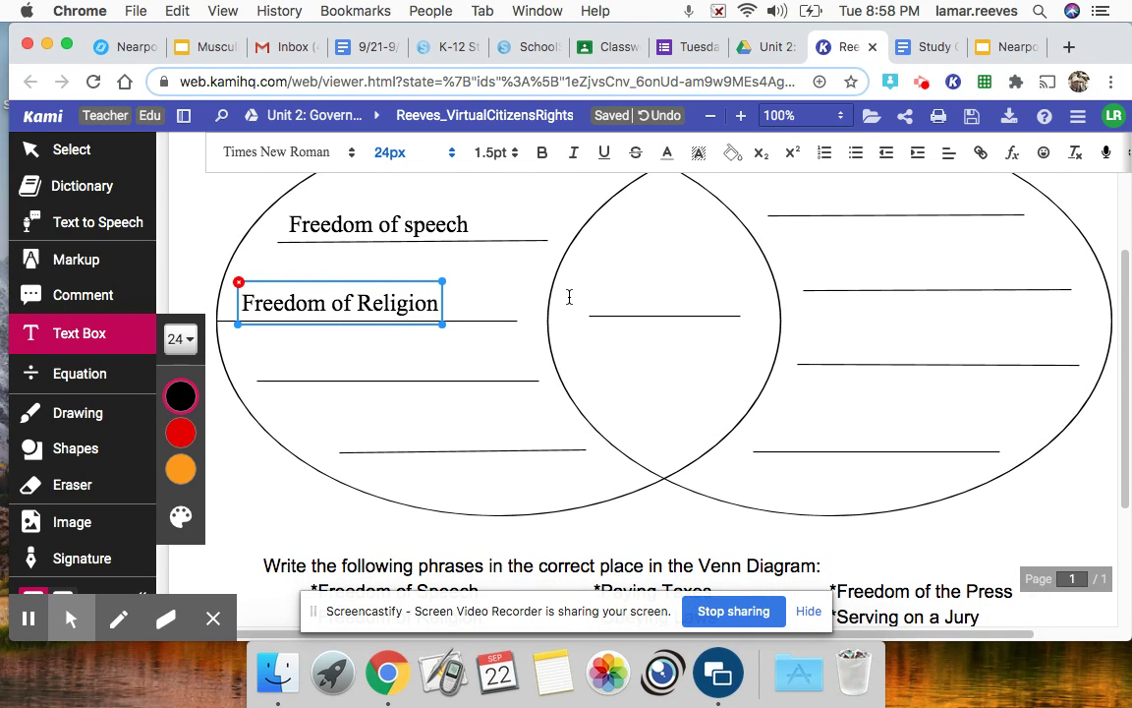
{"action": "scroll", "coordinate": [568, 296], "scroll_direction": "down", "scroll_amount": 3}
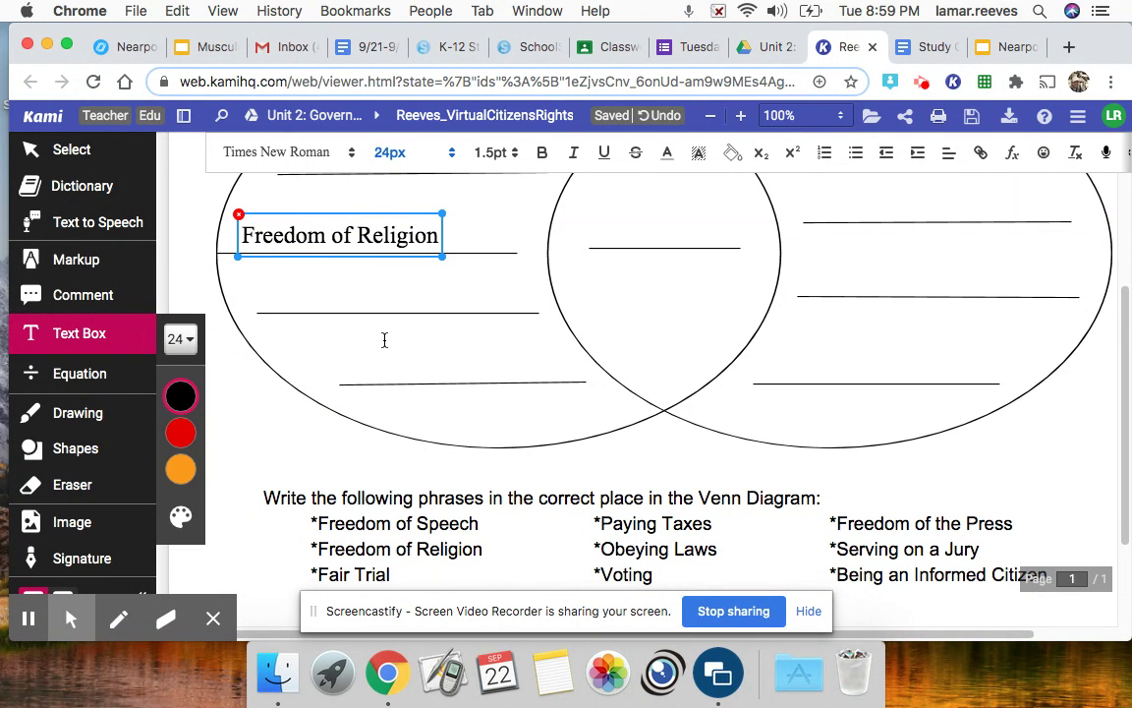
{"action": "left_click", "coordinate": [266, 288]}
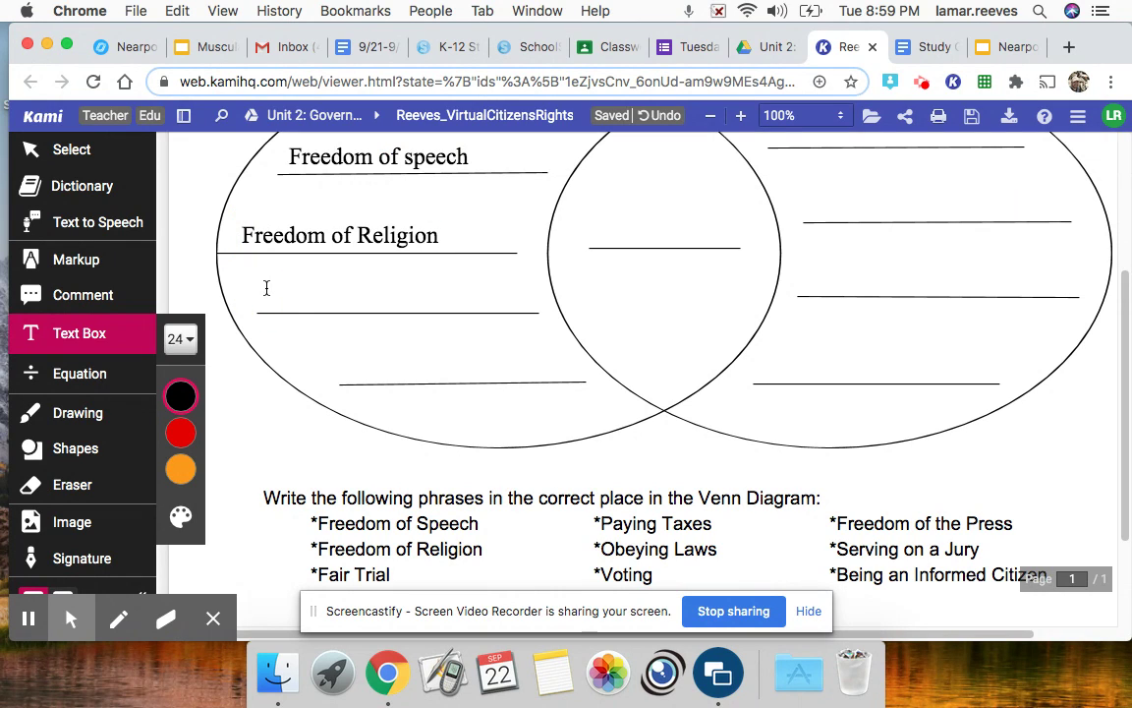
{"action": "left_click", "coordinate": [266, 288]}
{"action": "type", "text": "Fair "}
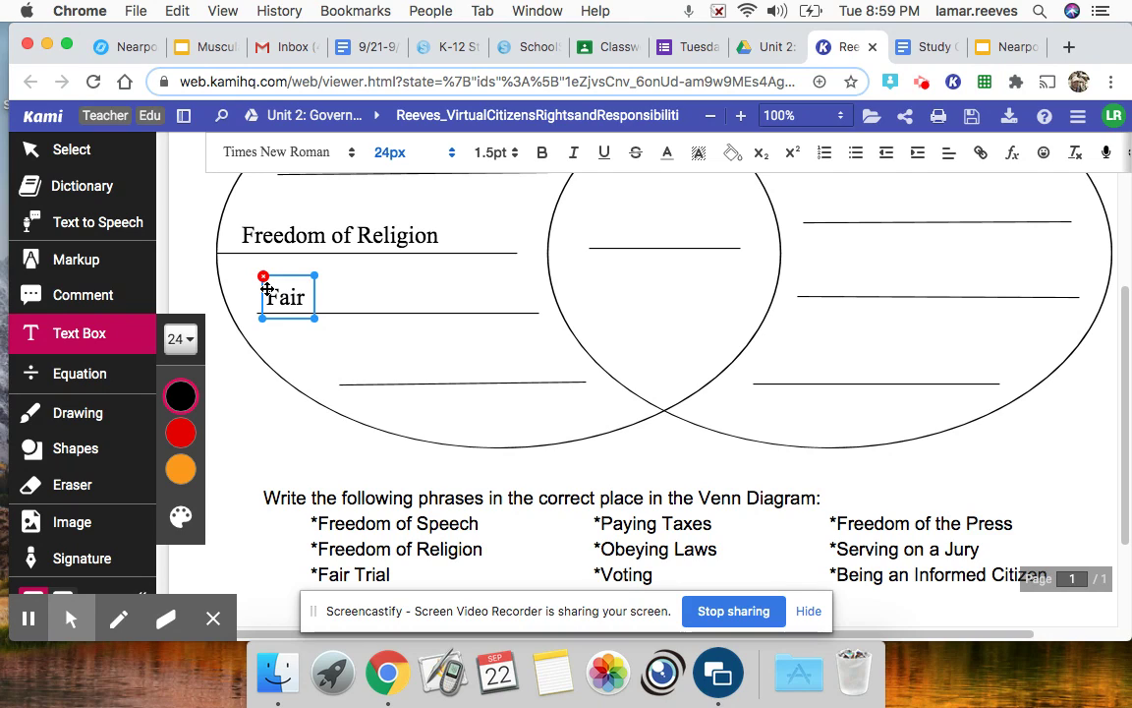
{"action": "type", "text": "Trial"}
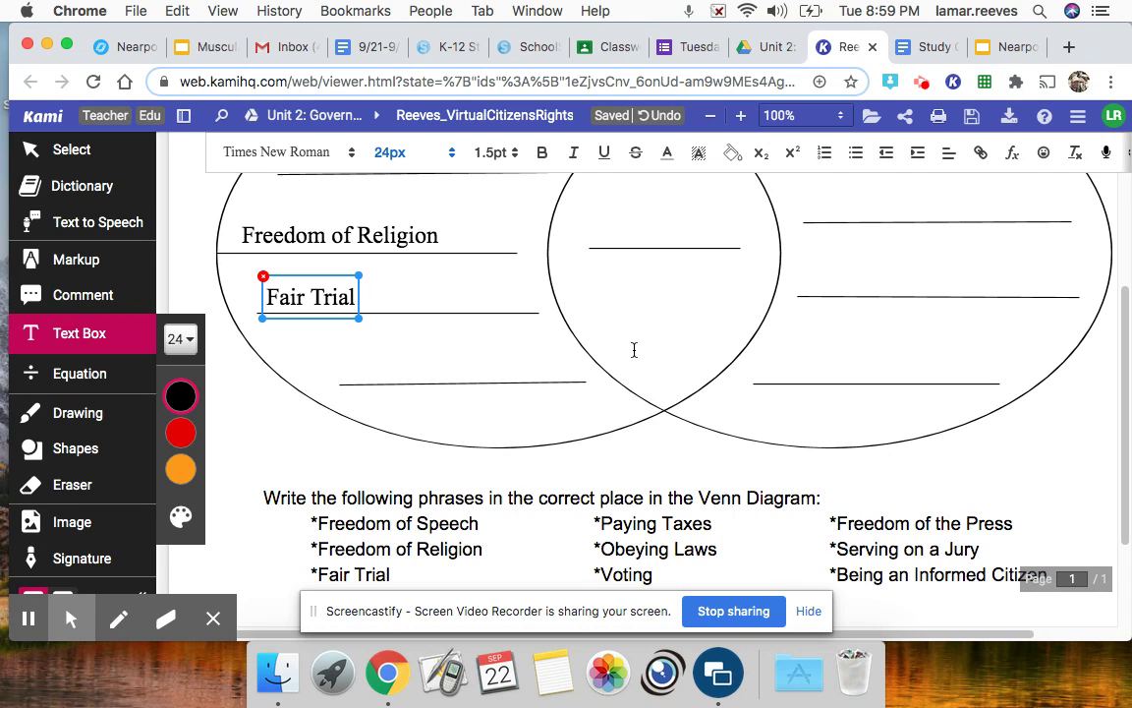
Add a text box reading "Paying taxes" on the first line of the Responsibilities circle
{"action": "scroll", "coordinate": [645, 374], "scroll_direction": "down", "scroll_amount": 2}
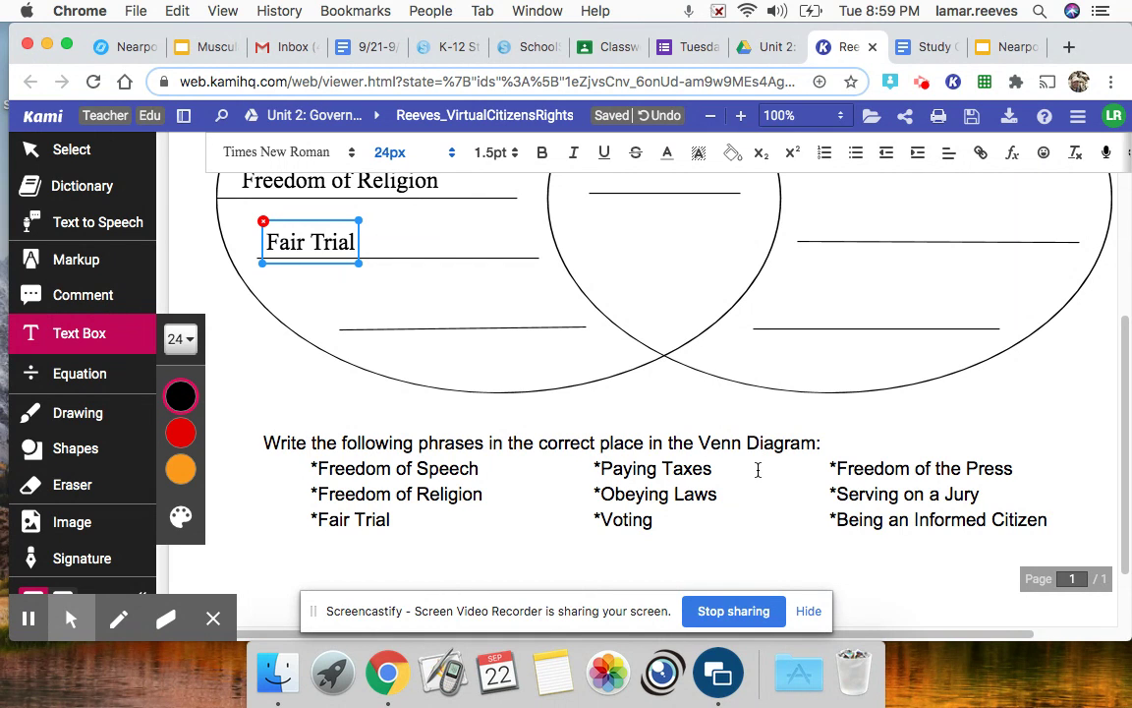
{"action": "scroll", "coordinate": [757, 470], "scroll_direction": "up", "scroll_amount": 4}
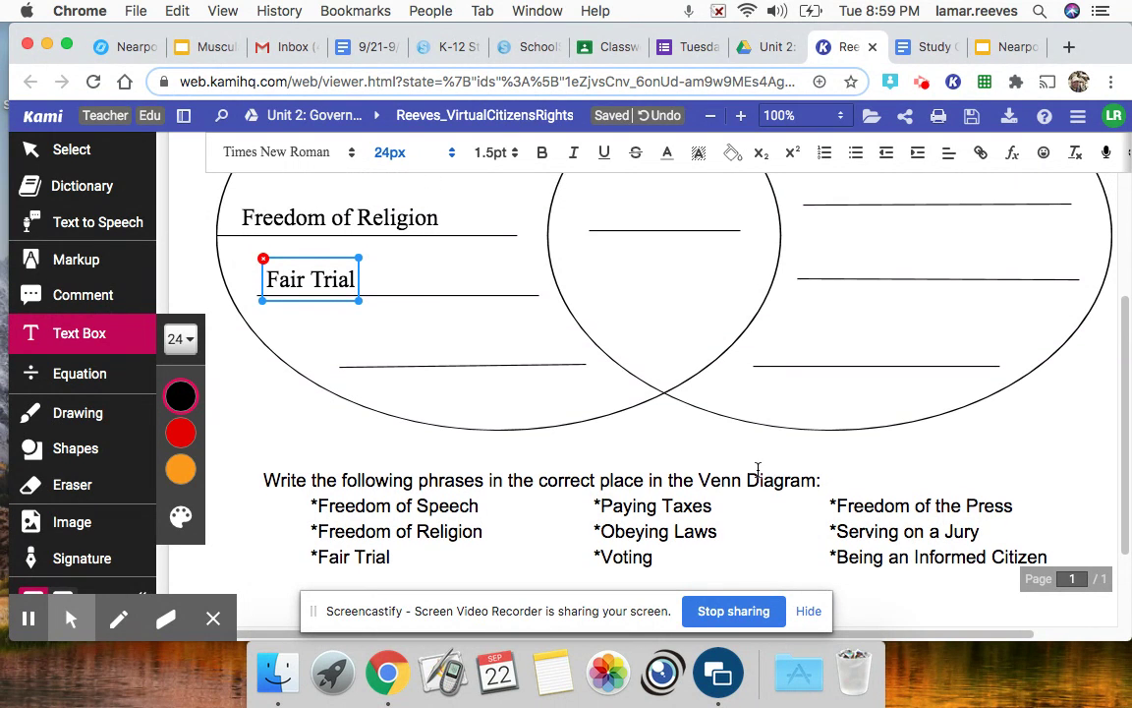
{"action": "scroll", "coordinate": [758, 469], "scroll_direction": "up", "scroll_amount": 3}
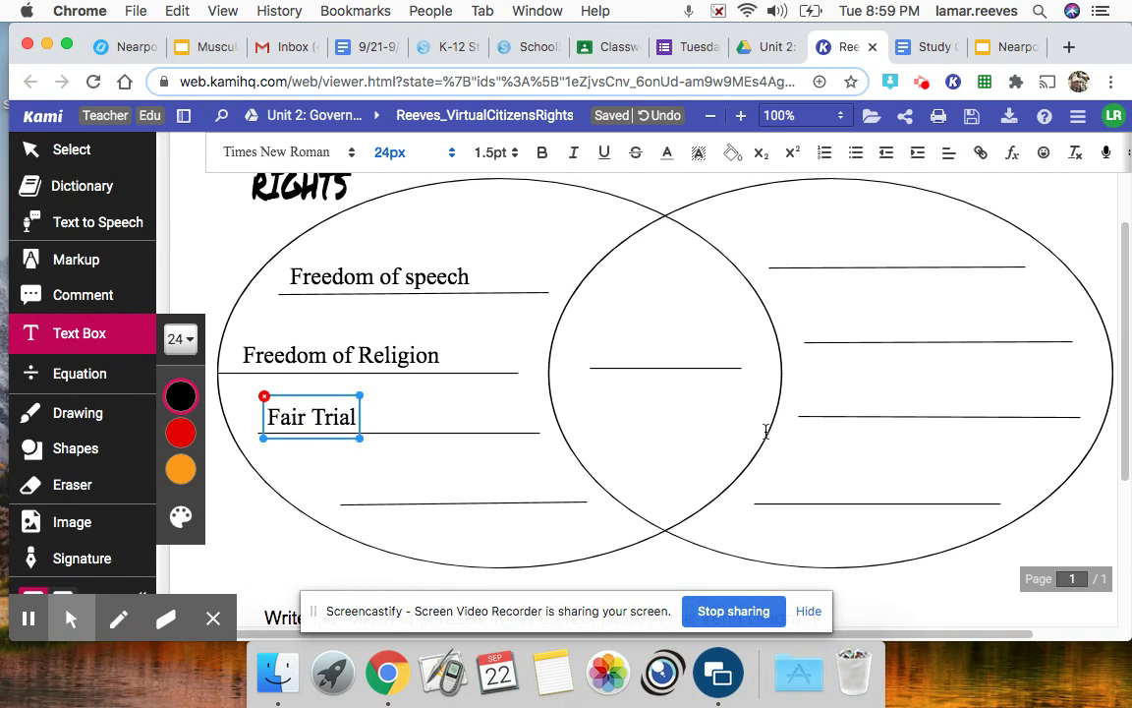
{"action": "left_click", "coordinate": [779, 244]}
{"action": "left_click", "coordinate": [779, 244]}
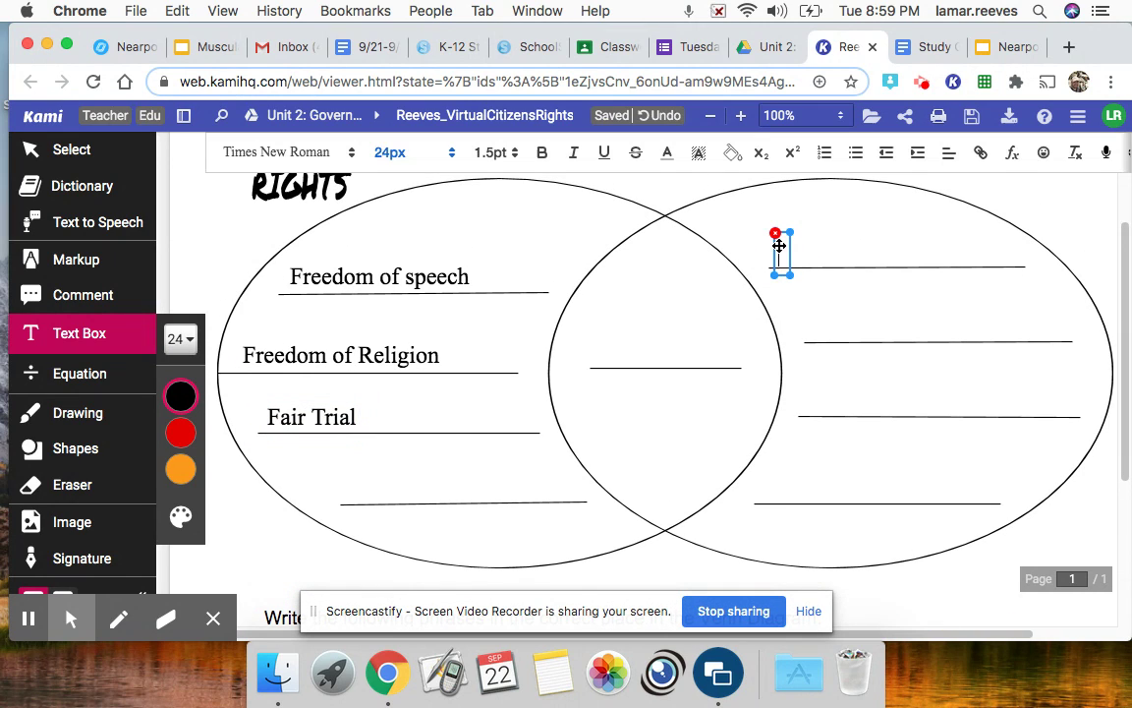
{"action": "type", "text": "Payin"}
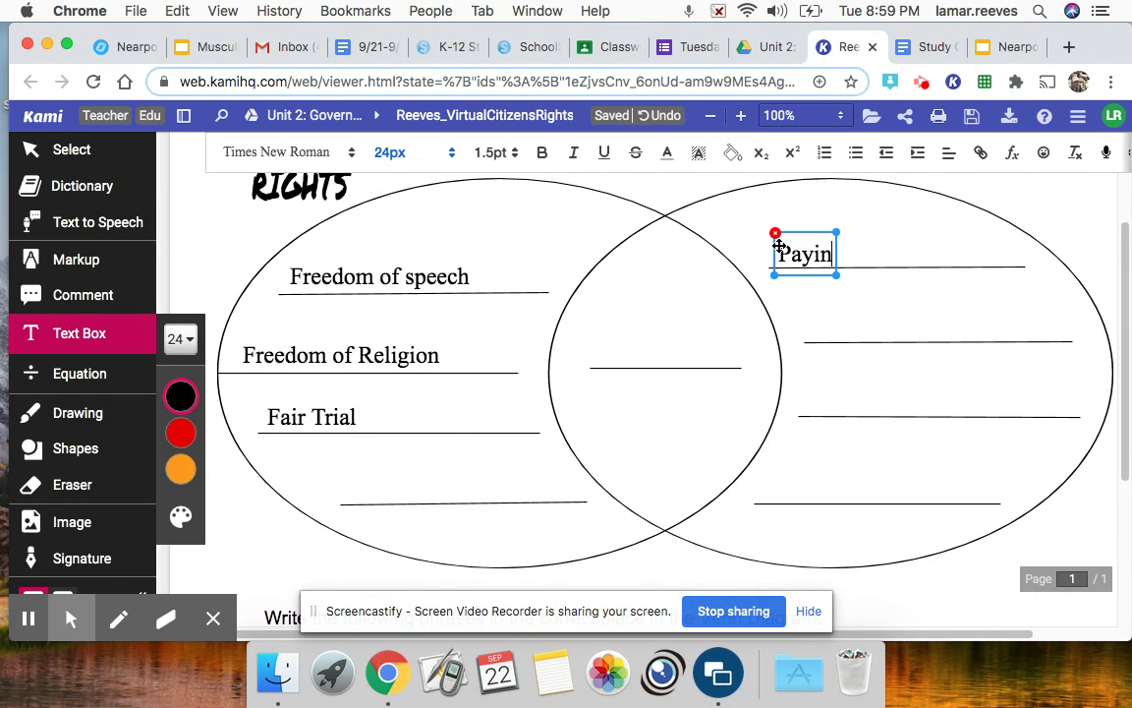
{"action": "type", "text": "g t"}
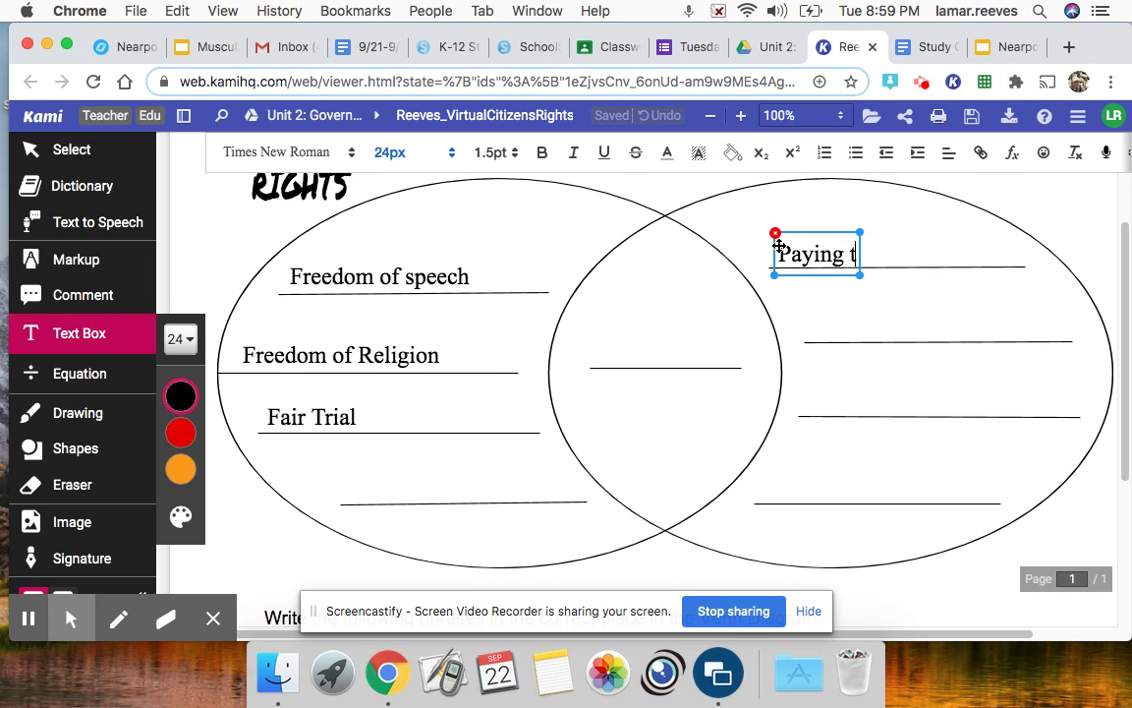
{"action": "type", "text": "axe"}
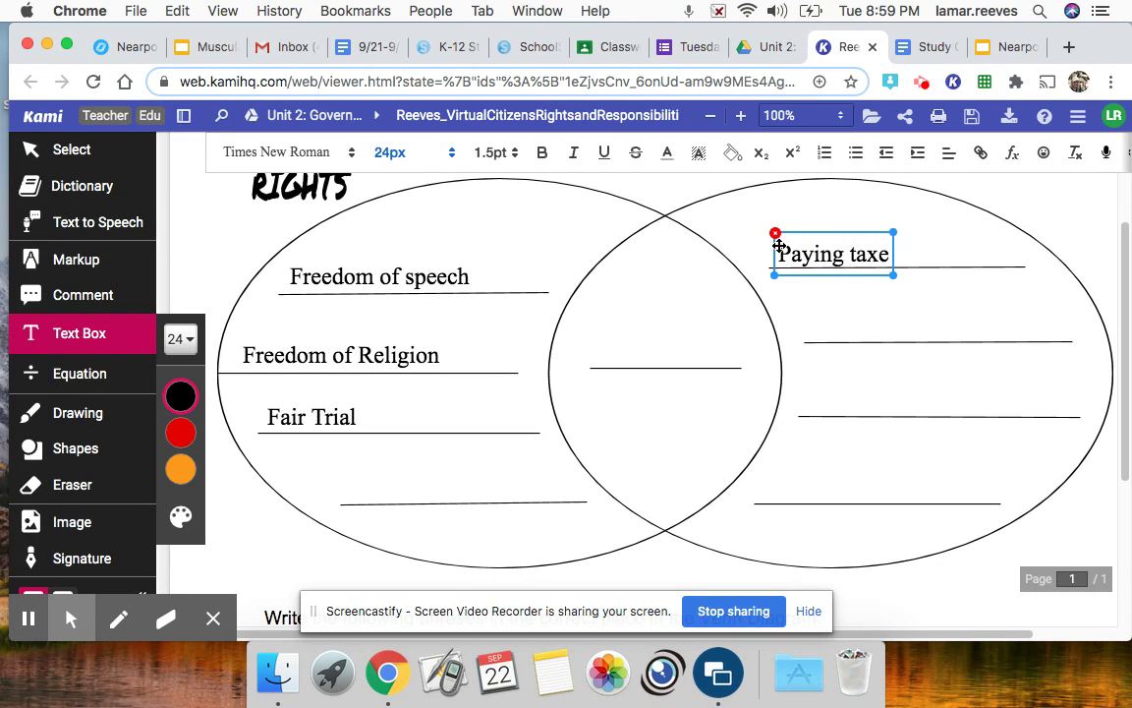
{"action": "type", "text": "s"}
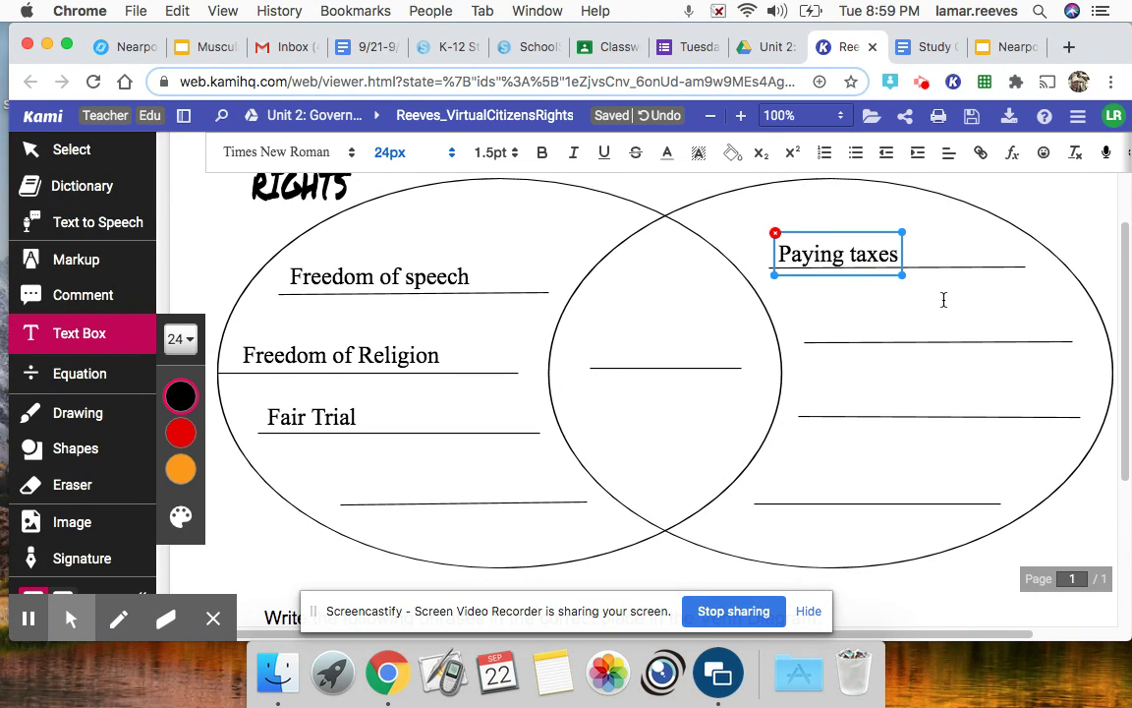
Add a text box reading "Obeying the law" on the second line of the Responsibilities circle, raised slightly to sit above the line
{"action": "scroll", "coordinate": [944, 299], "scroll_direction": "down", "scroll_amount": 2}
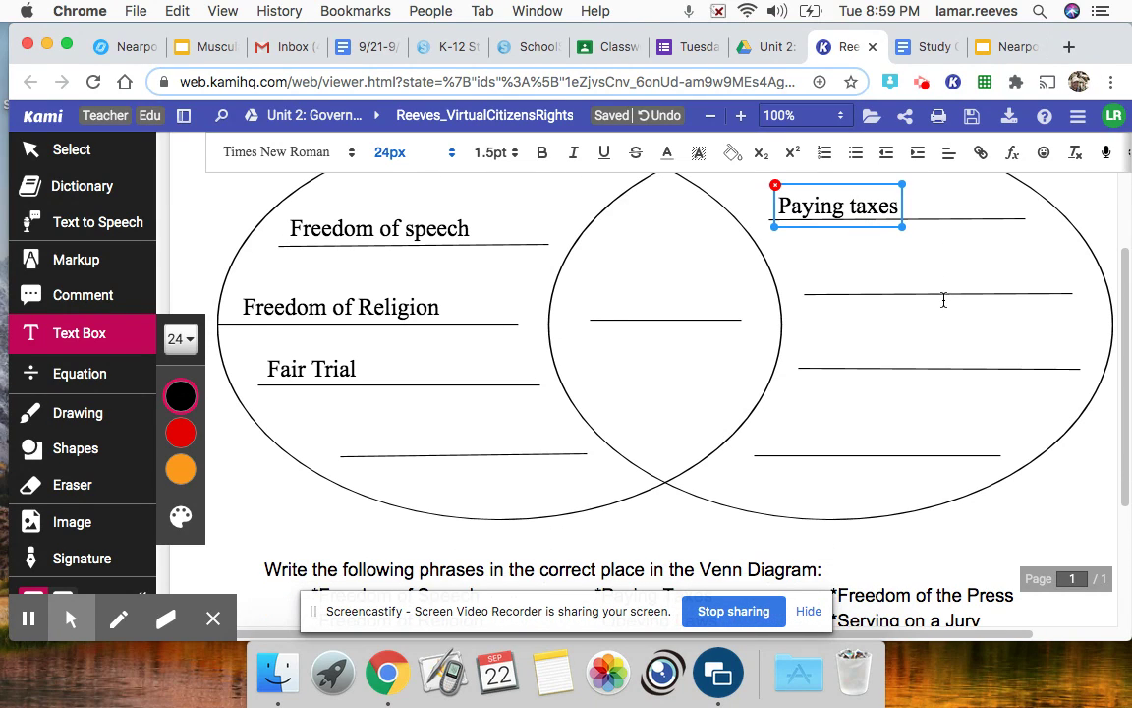
{"action": "scroll", "coordinate": [943, 300], "scroll_direction": "up", "scroll_amount": 5}
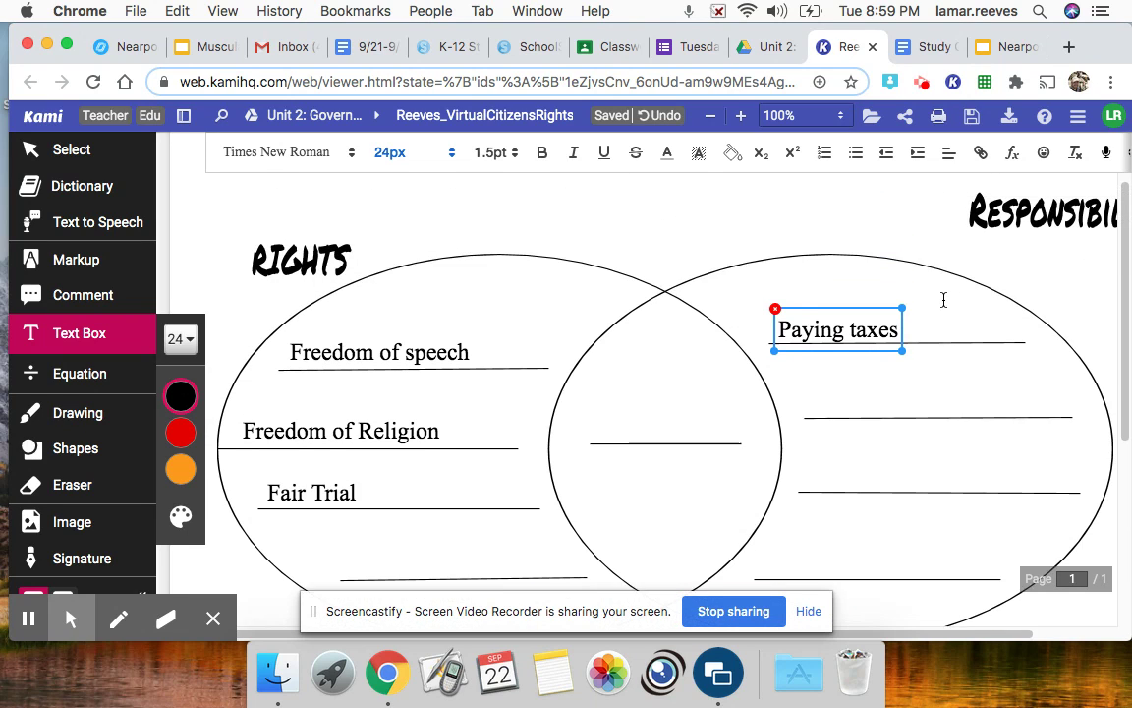
{"action": "scroll", "coordinate": [943, 300], "scroll_direction": "right", "scroll_amount": 3}
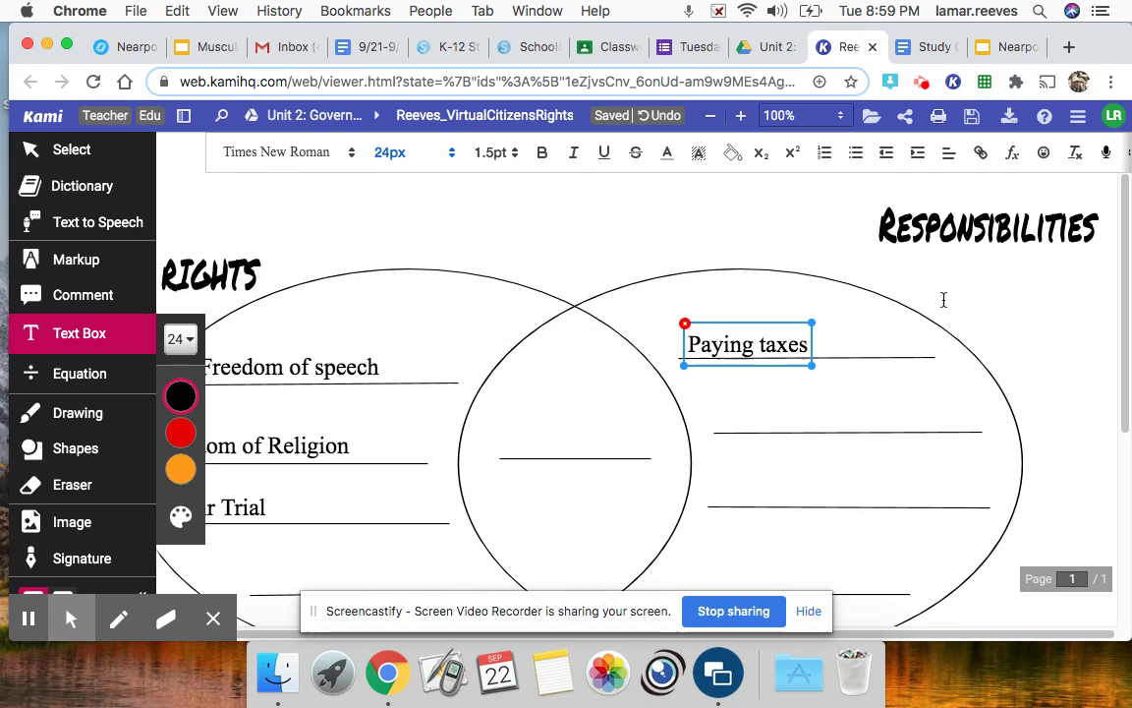
{"action": "scroll", "coordinate": [943, 300], "scroll_direction": "down", "scroll_amount": 6}
{"action": "scroll", "coordinate": [944, 299], "scroll_direction": "down", "scroll_amount": 2}
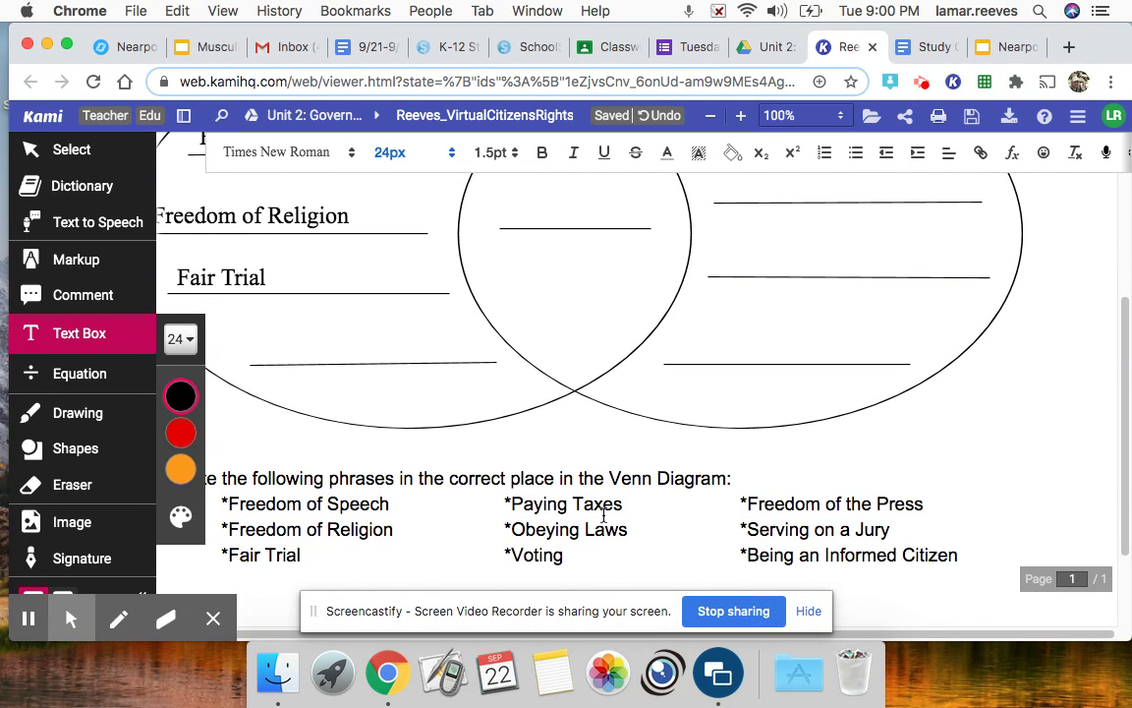
{"action": "scroll", "coordinate": [604, 516], "scroll_direction": "up", "scroll_amount": 5}
{"action": "left_click", "coordinate": [731, 321]}
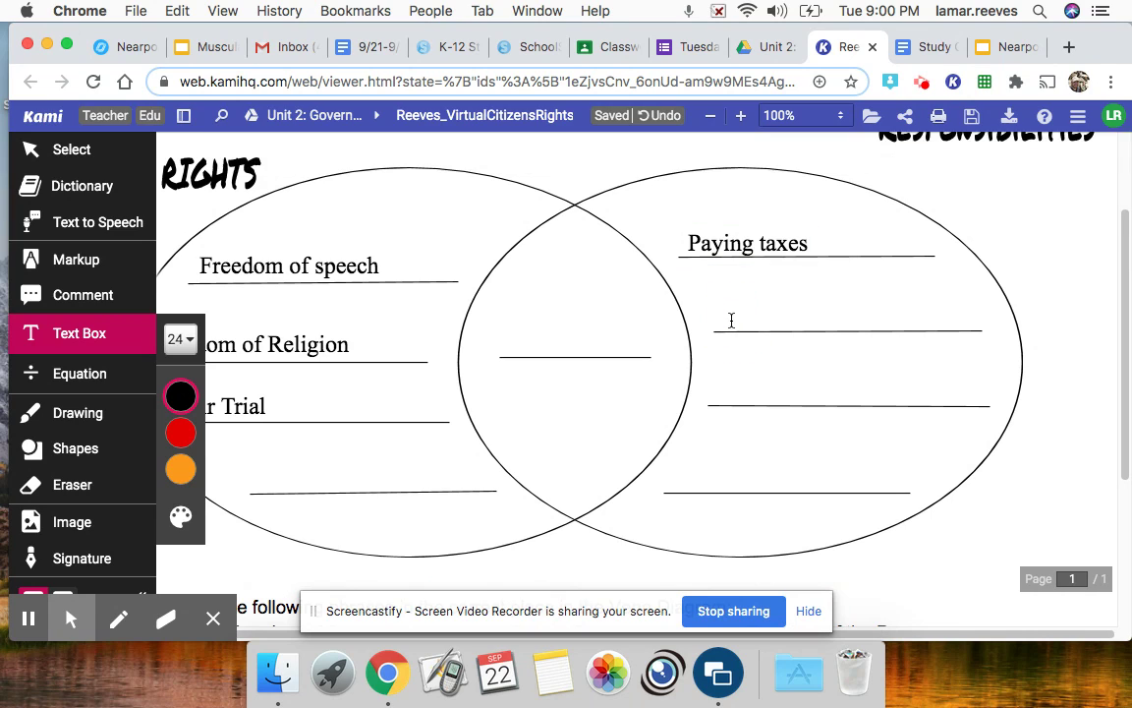
{"action": "left_click", "coordinate": [731, 320]}
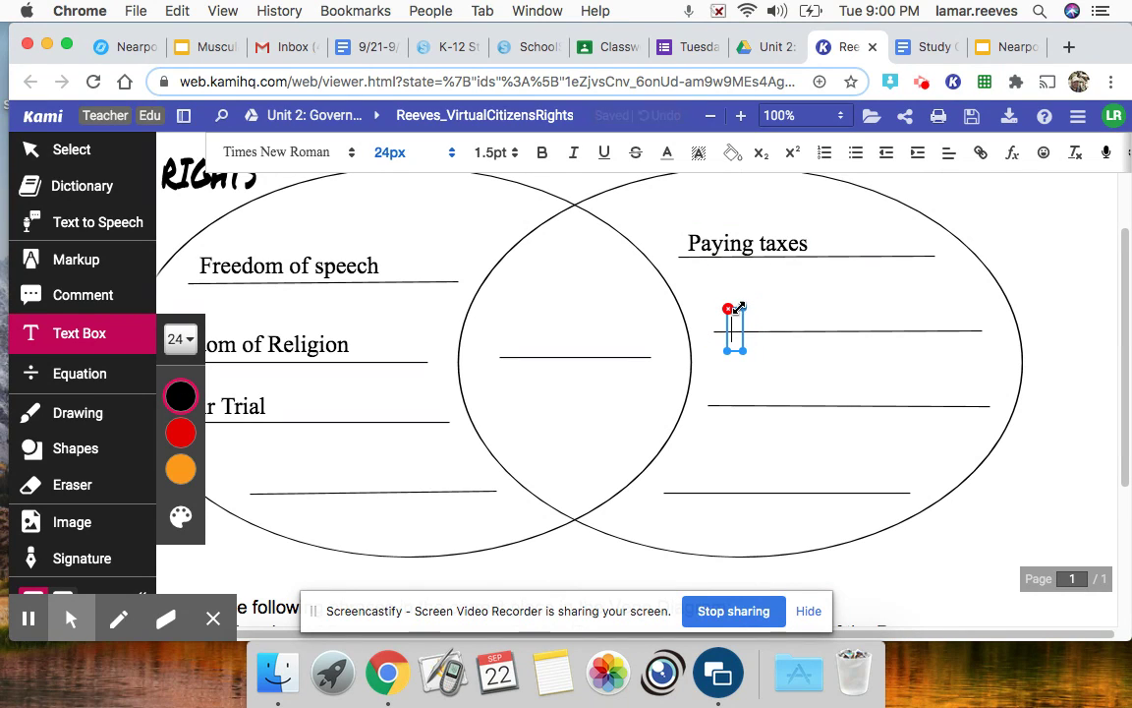
{"action": "left_click_drag", "start_coordinate": [740, 320], "coordinate": [742, 308]}
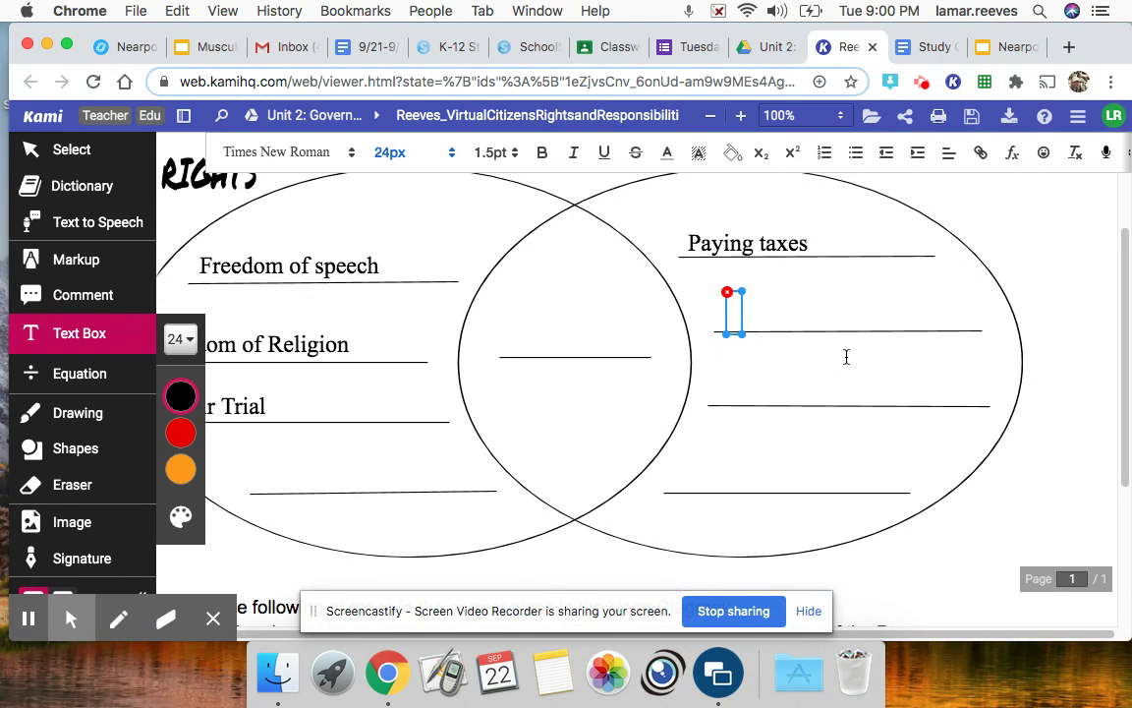
{"action": "type", "text": "Obe"}
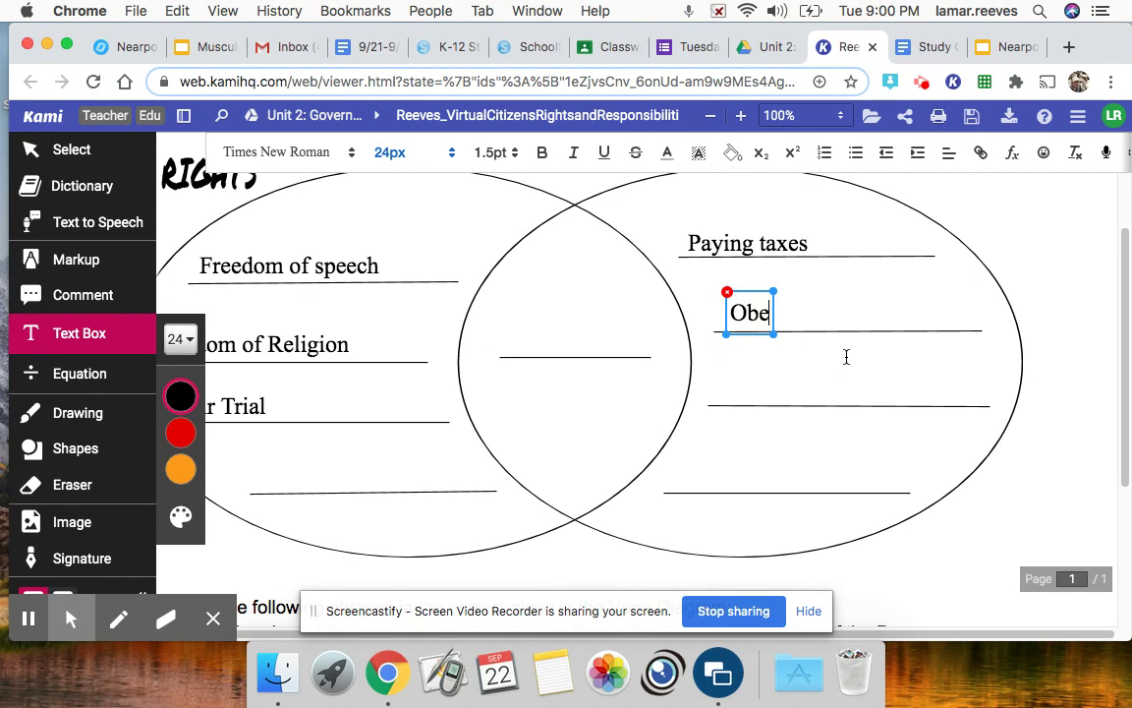
{"action": "type", "text": "ying the law"}
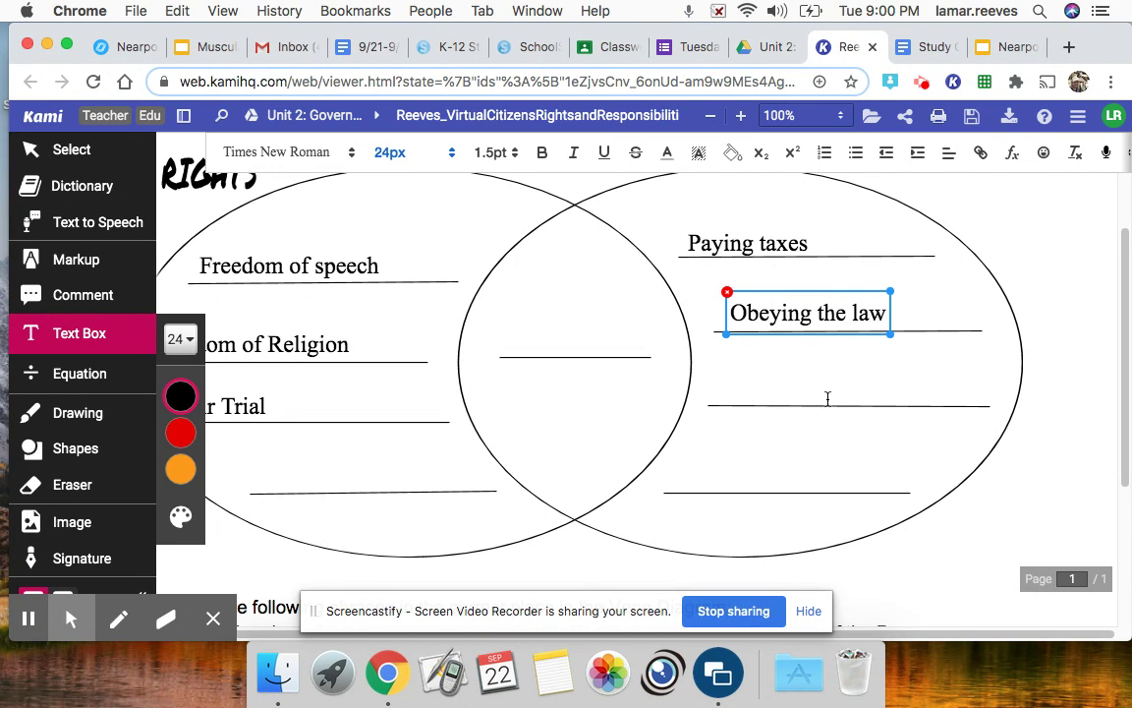
Add a text box reading "Voting" on the line in the shared middle section of the Venn diagram
{"action": "scroll", "coordinate": [827, 398], "scroll_direction": "down", "scroll_amount": 5}
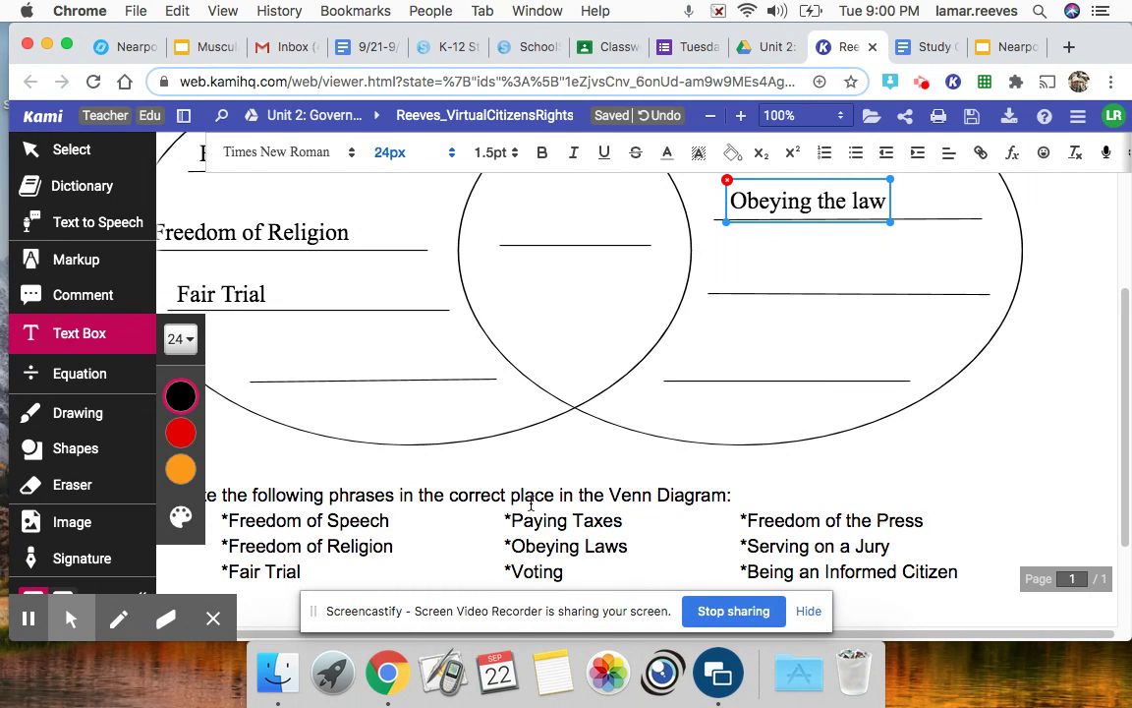
{"action": "left_click", "coordinate": [512, 236]}
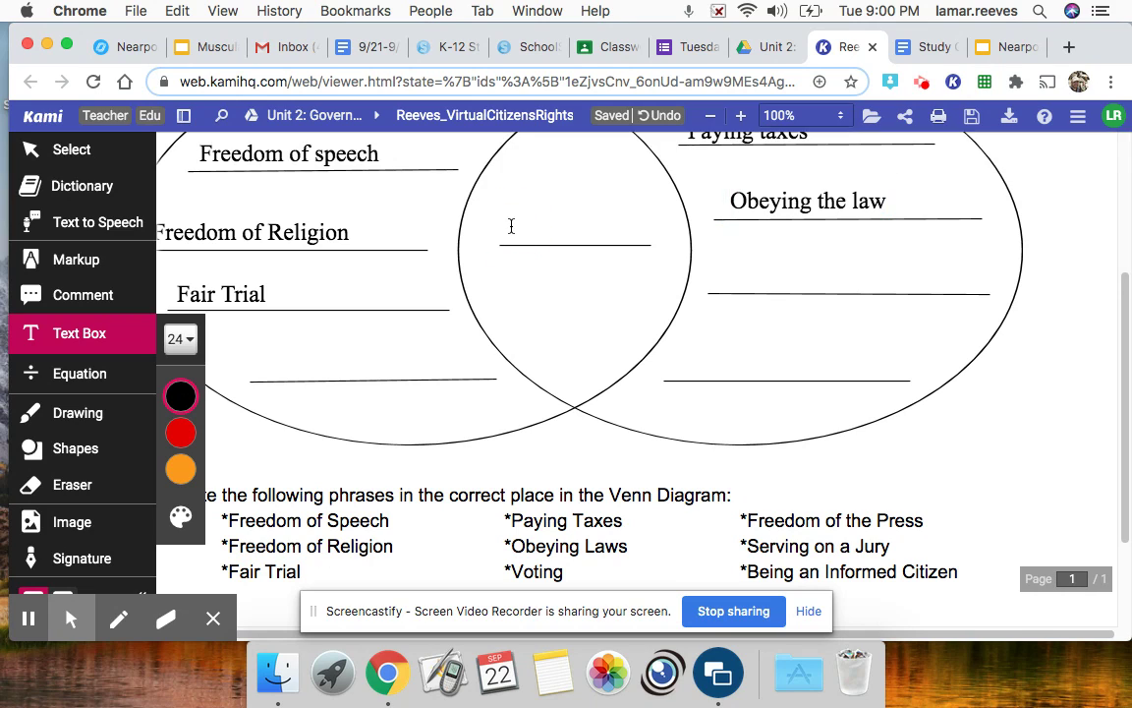
{"action": "left_click", "coordinate": [511, 227]}
{"action": "type", "text": "Vote"}
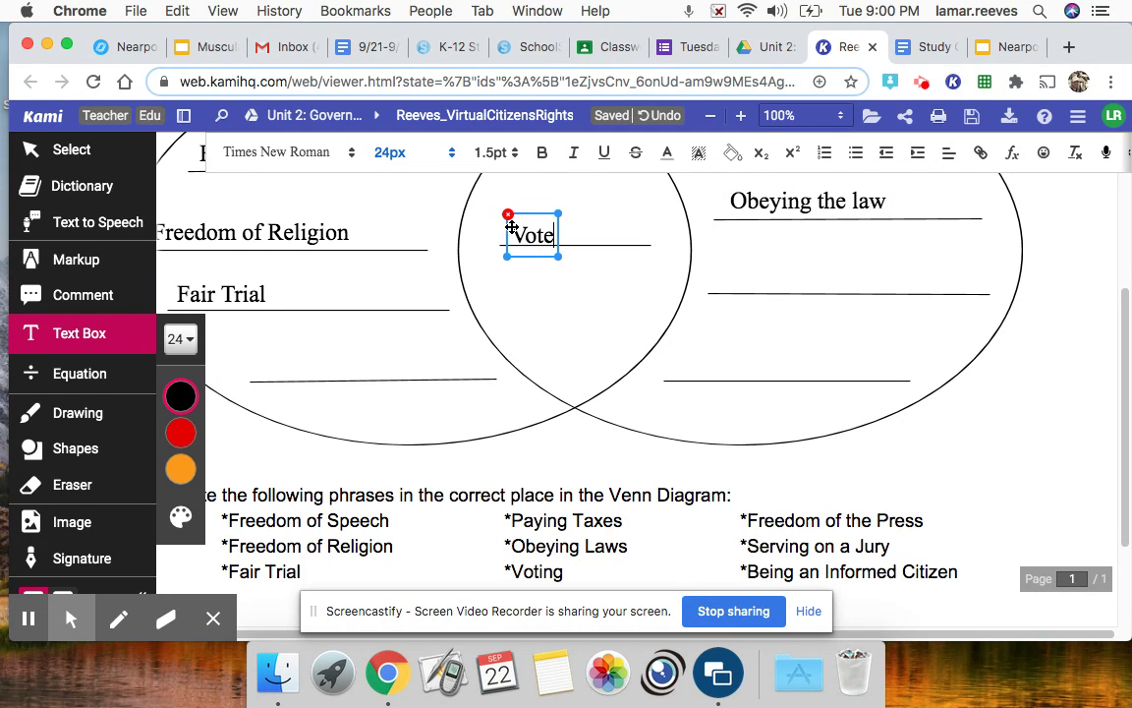
{"action": "key", "text": "BackSpace"}
{"action": "type", "text": "ing"}
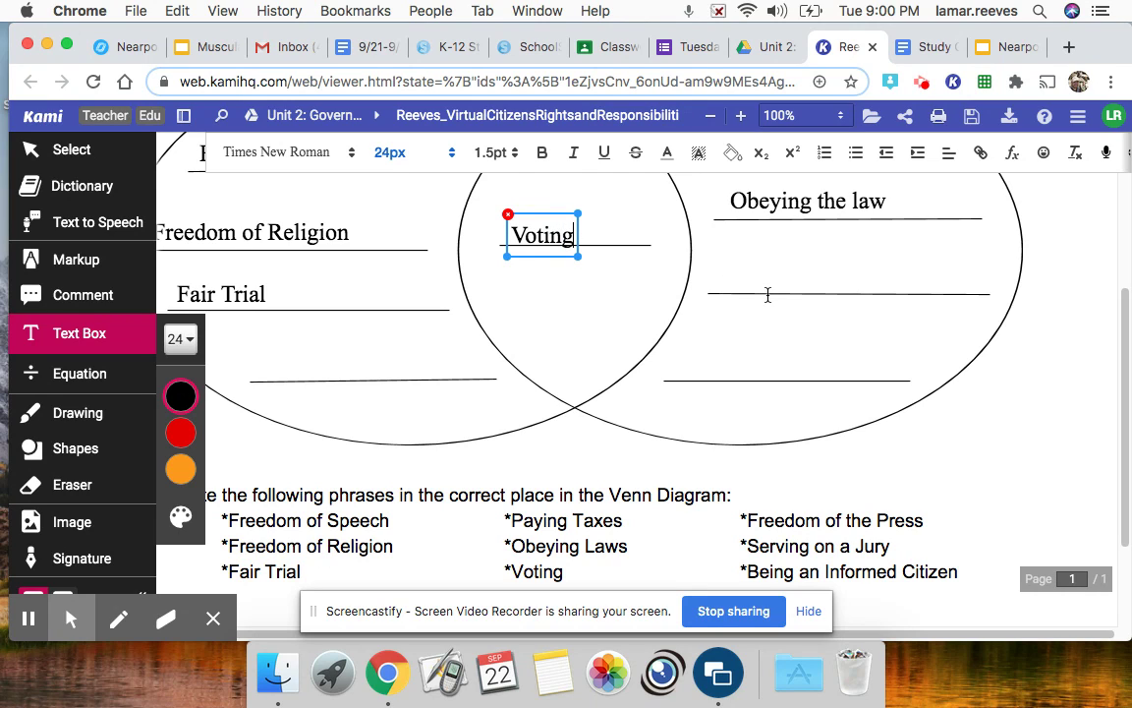
Add a text box reading "Freedom of the Press" on the fourth line of the Rights circle
{"action": "scroll", "coordinate": [668, 322], "scroll_direction": "up", "scroll_amount": 4}
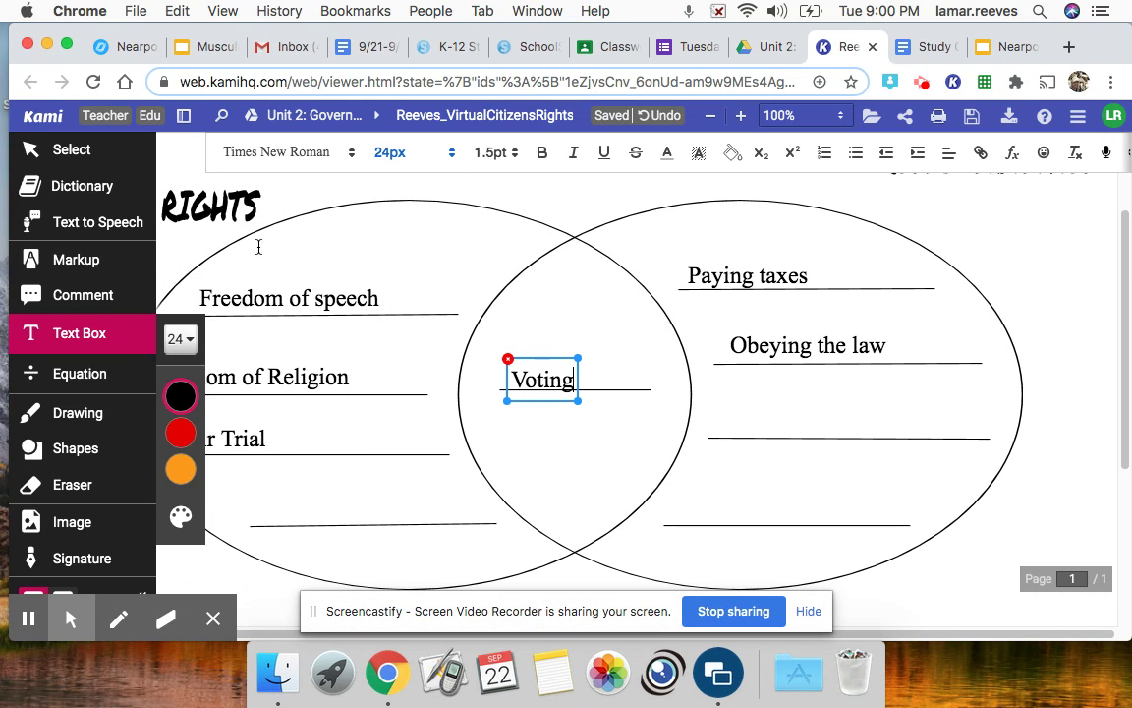
{"action": "scroll", "coordinate": [757, 258], "scroll_direction": "up", "scroll_amount": 2}
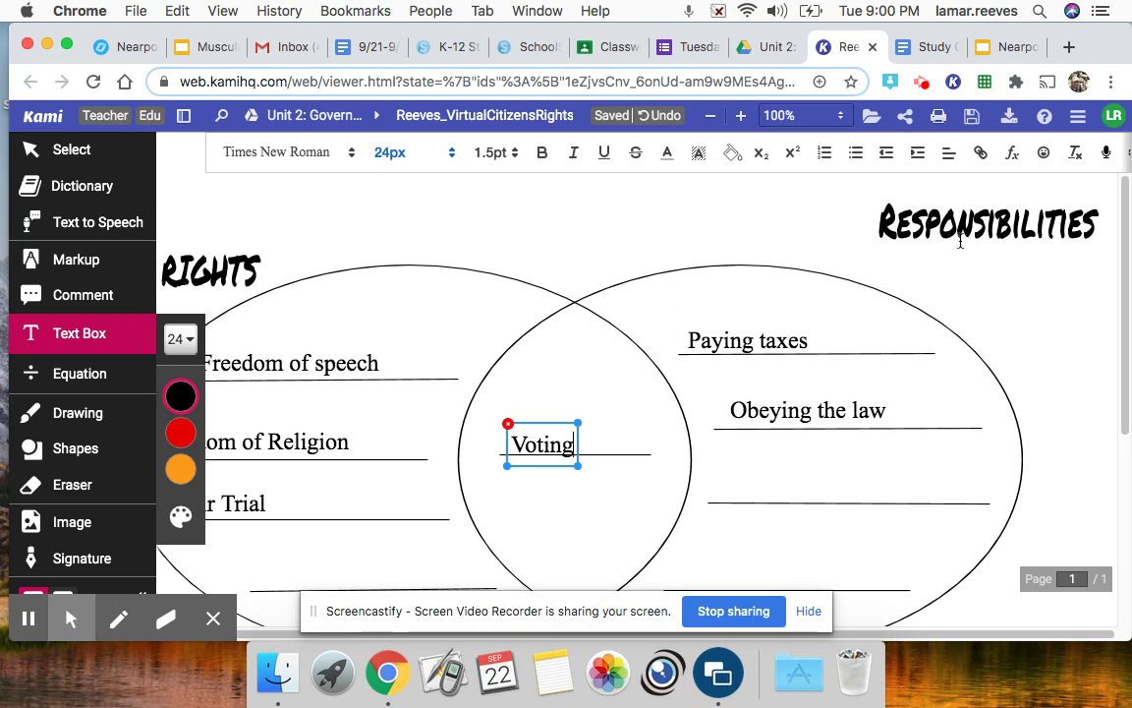
{"action": "scroll", "coordinate": [972, 337], "scroll_direction": "down", "scroll_amount": 3}
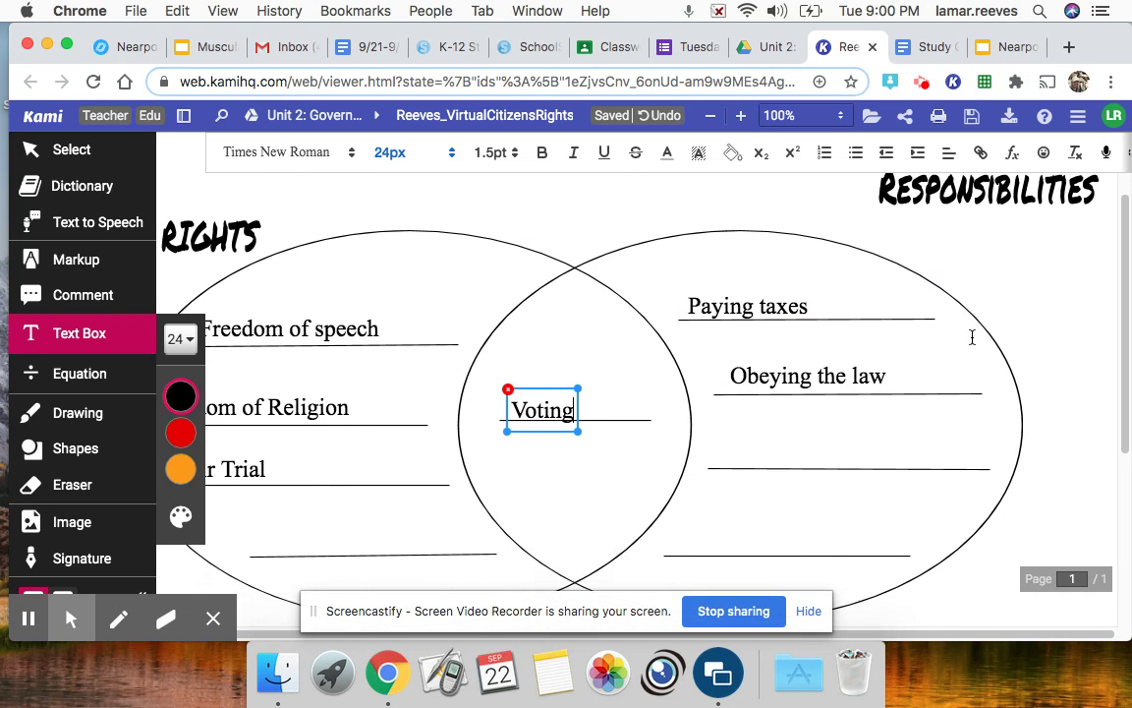
{"action": "scroll", "coordinate": [972, 337], "scroll_direction": "down", "scroll_amount": 2}
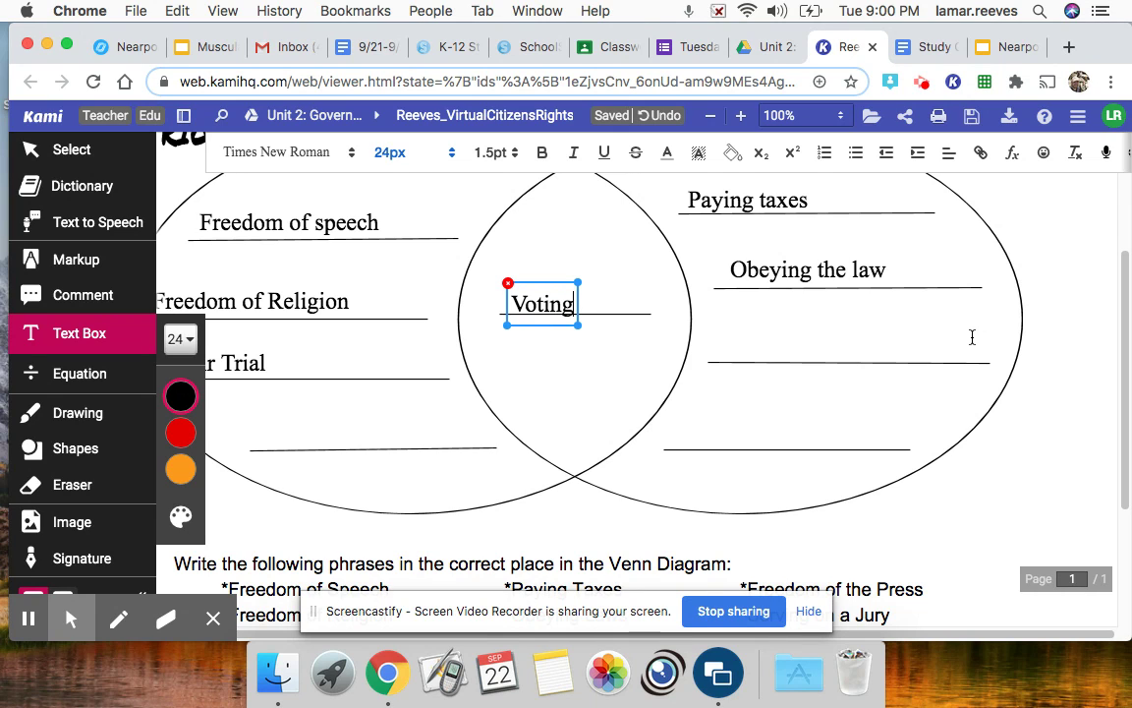
{"action": "scroll", "coordinate": [972, 337], "scroll_direction": "down", "scroll_amount": 4}
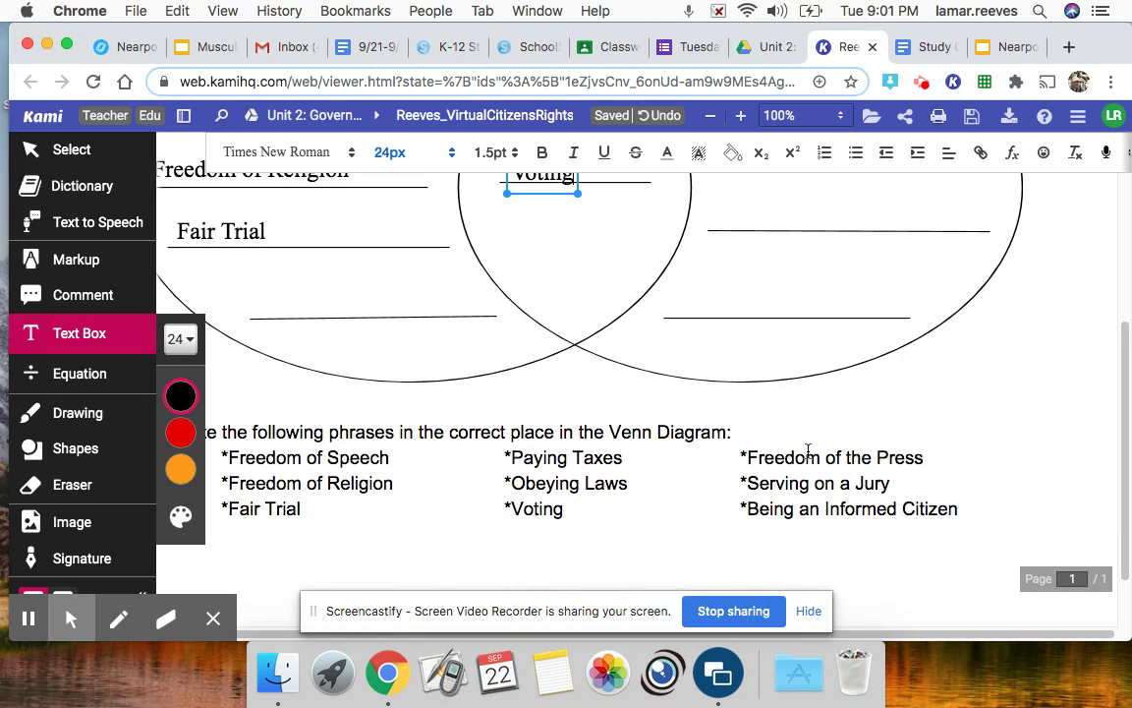
{"action": "scroll", "coordinate": [520, 377], "scroll_direction": "left", "scroll_amount": 2}
{"action": "scroll", "coordinate": [520, 376], "scroll_direction": "up", "scroll_amount": 1}
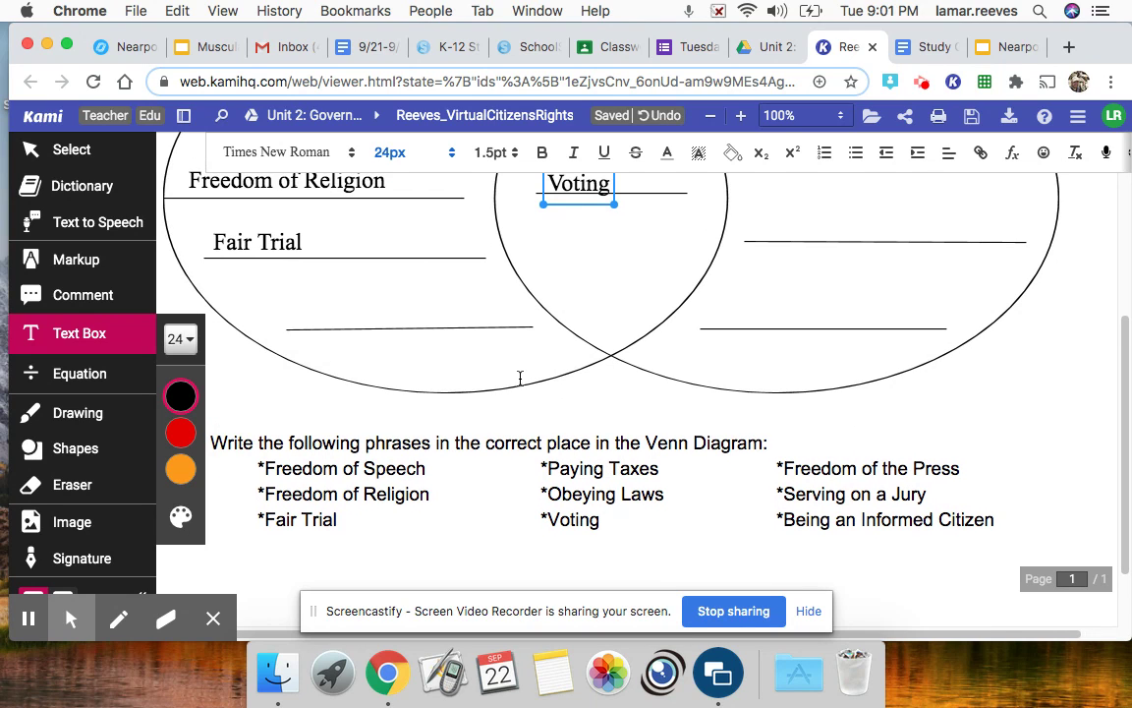
{"action": "left_click", "coordinate": [294, 309]}
{"action": "left_click", "coordinate": [292, 309]}
{"action": "type", "text": "Freedom of"}
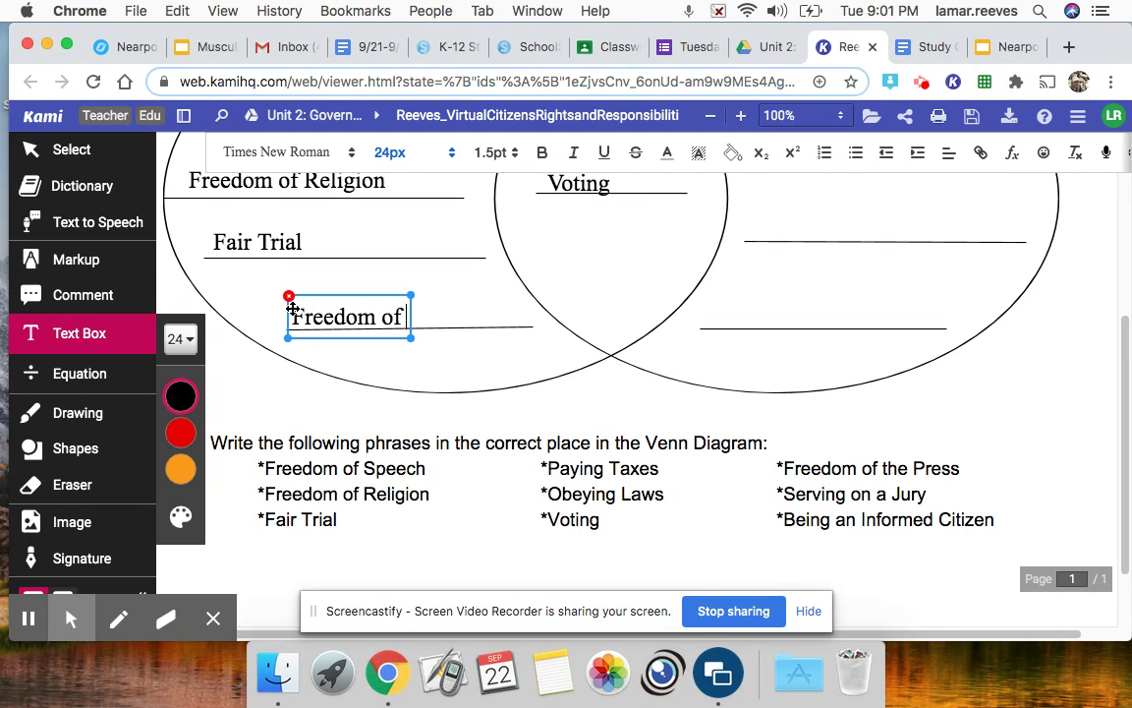
{"action": "type", "text": " the Pre"}
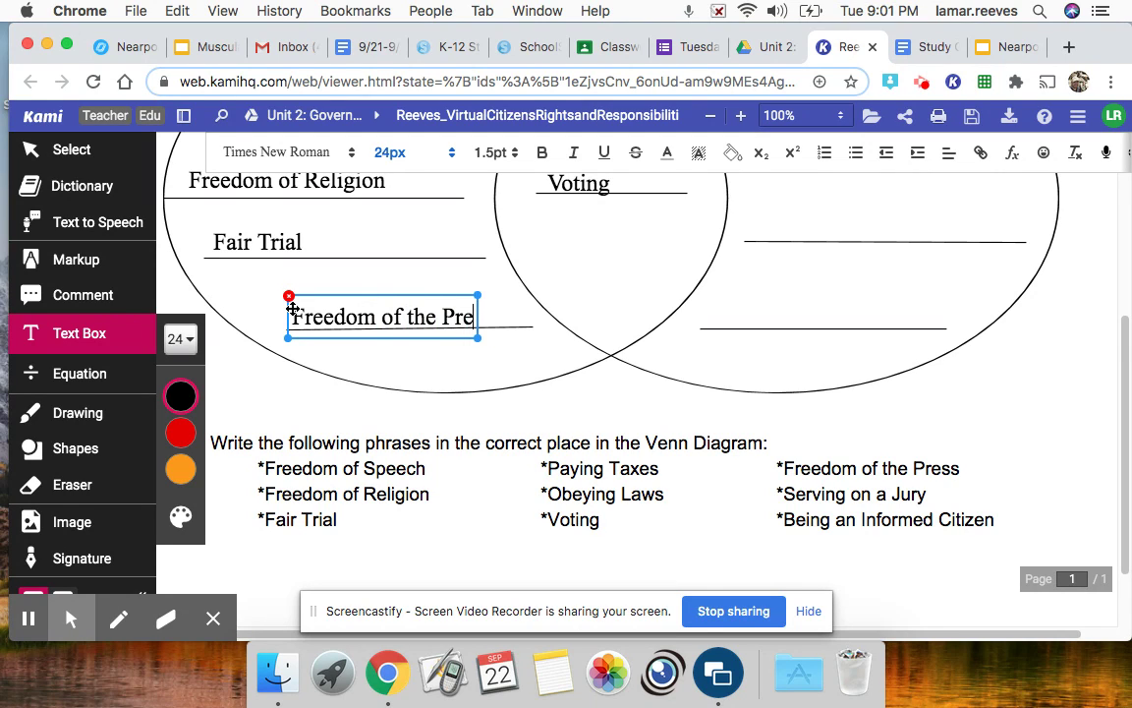
{"action": "type", "text": "ss"}
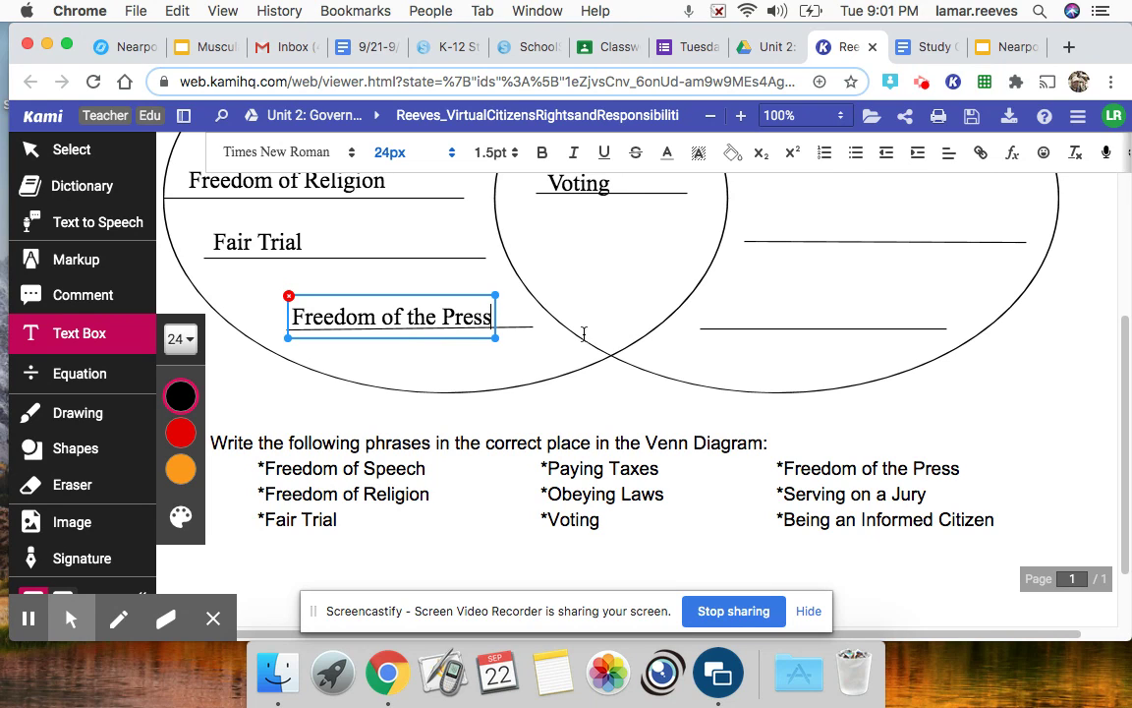
Add a text box reading "Serving on a Jury" on the third line of the Responsibilities circle
{"action": "scroll", "coordinate": [783, 286], "scroll_direction": "up", "scroll_amount": 3}
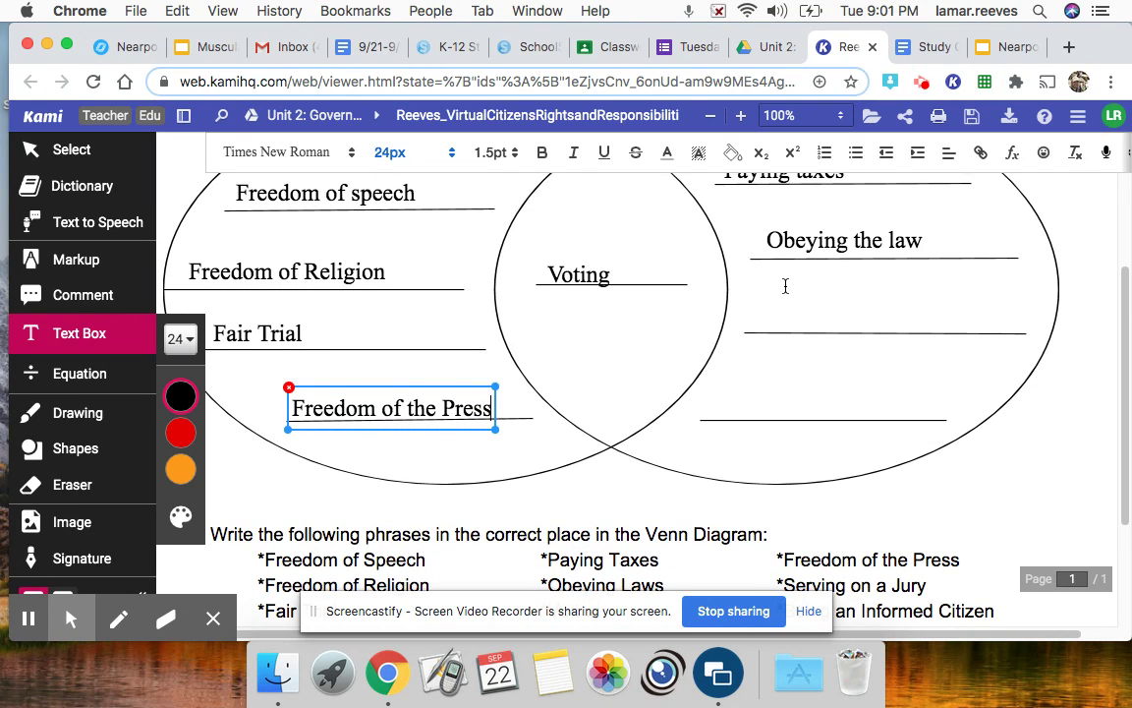
{"action": "scroll", "coordinate": [853, 289], "scroll_direction": "up", "scroll_amount": 2}
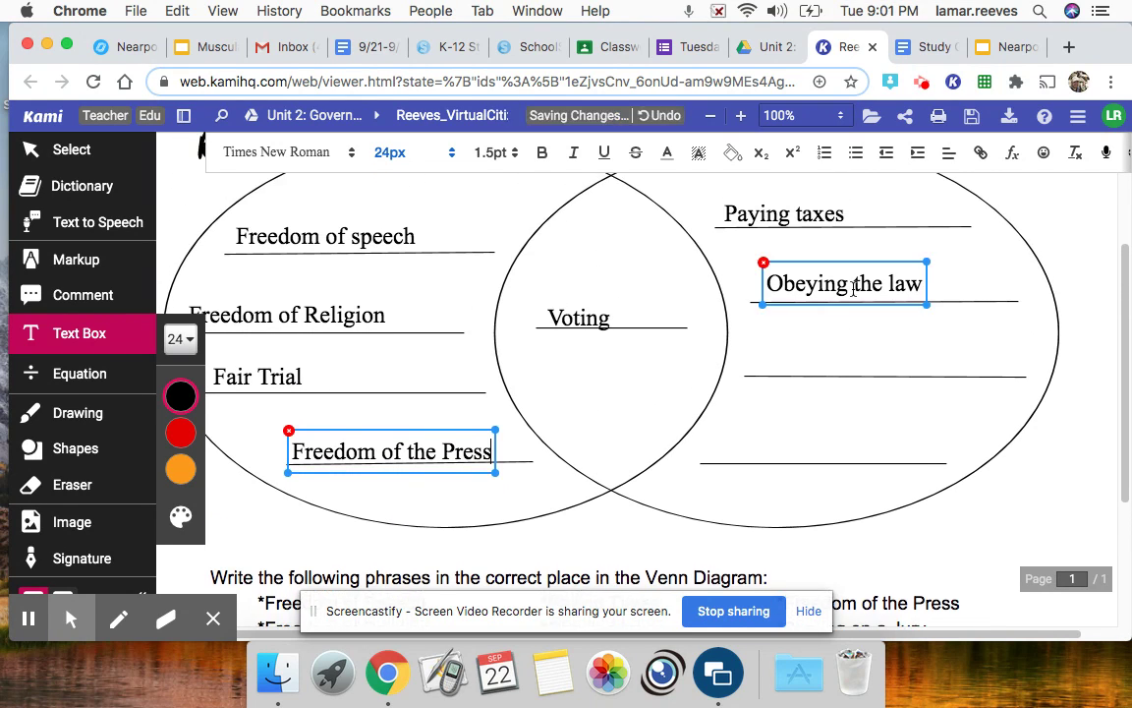
{"action": "scroll", "coordinate": [1028, 316], "scroll_direction": "right", "scroll_amount": 3}
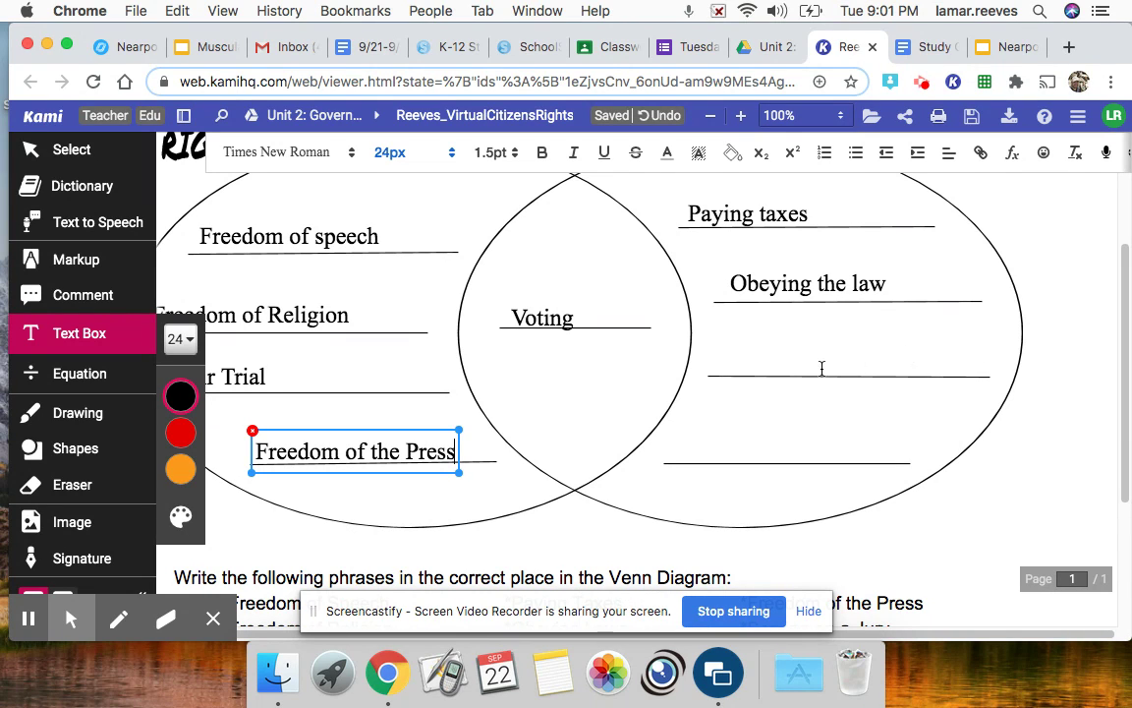
{"action": "scroll", "coordinate": [822, 368], "scroll_direction": "down", "scroll_amount": 3}
{"action": "scroll", "coordinate": [821, 367], "scroll_direction": "up", "scroll_amount": 3}
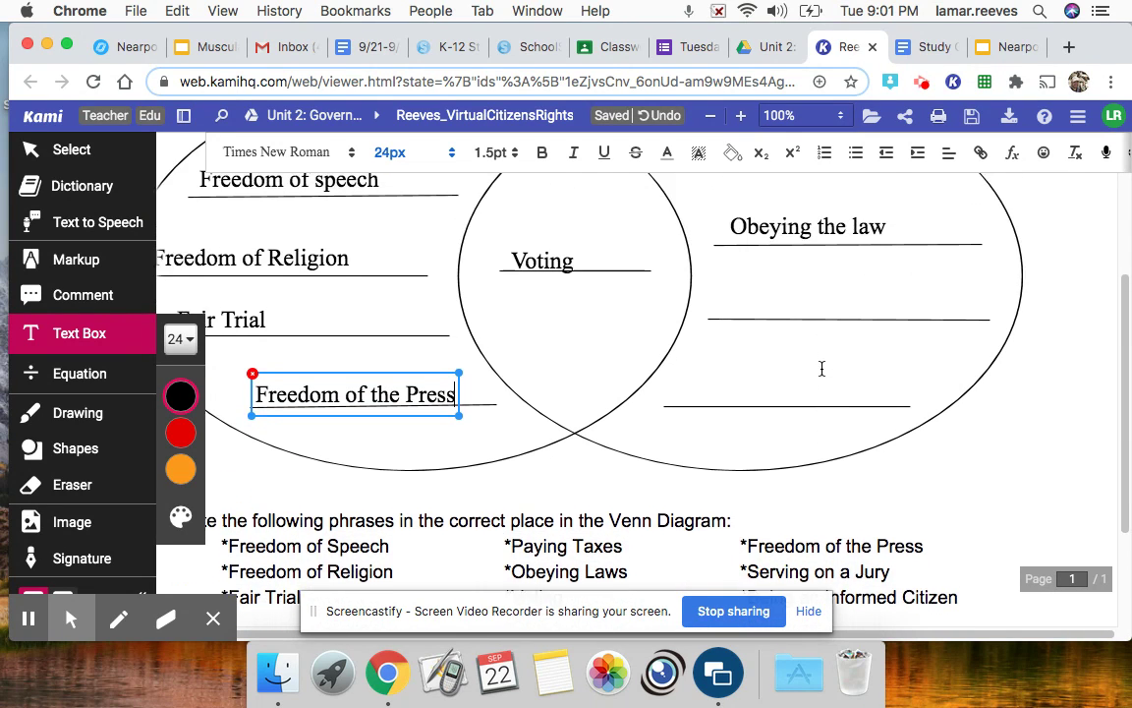
{"action": "scroll", "coordinate": [822, 367], "scroll_direction": "down", "scroll_amount": 4}
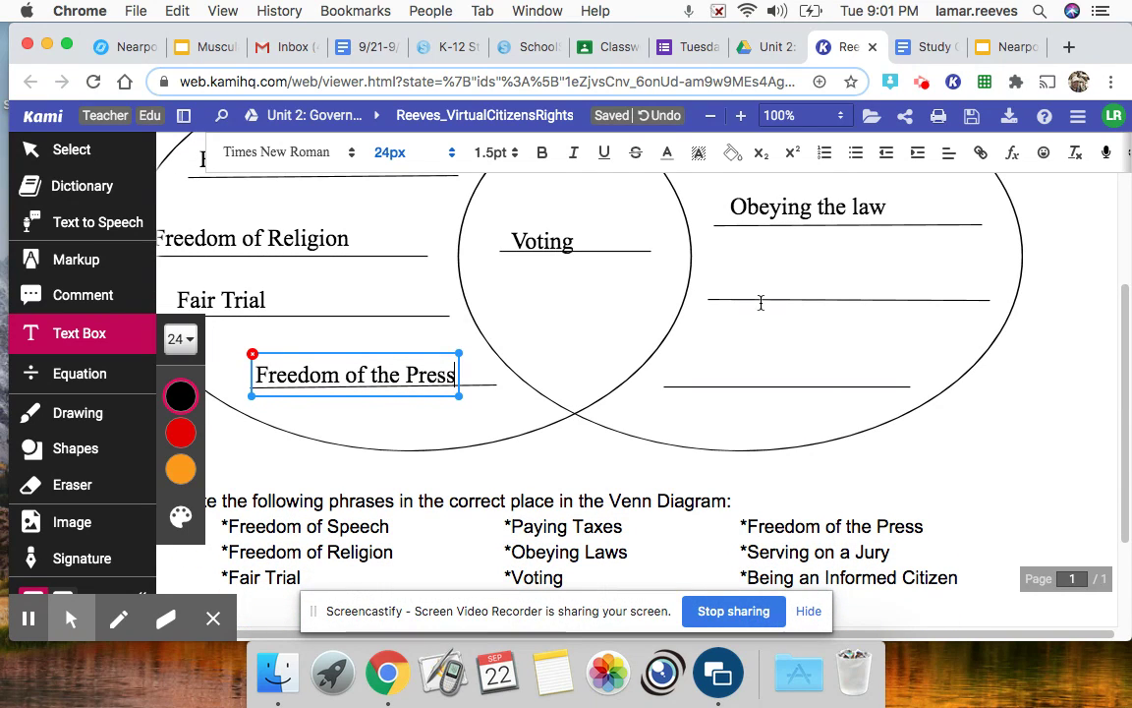
{"action": "left_click", "coordinate": [727, 266]}
{"action": "left_click", "coordinate": [727, 275]}
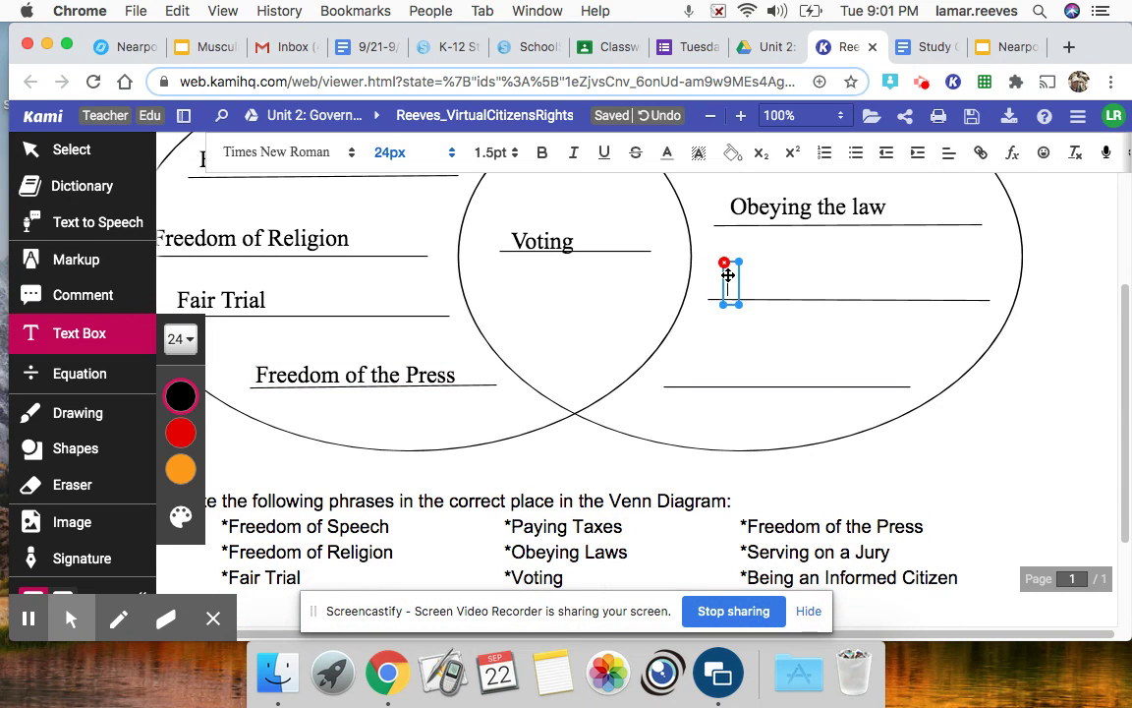
{"action": "type", "text": "Servin"}
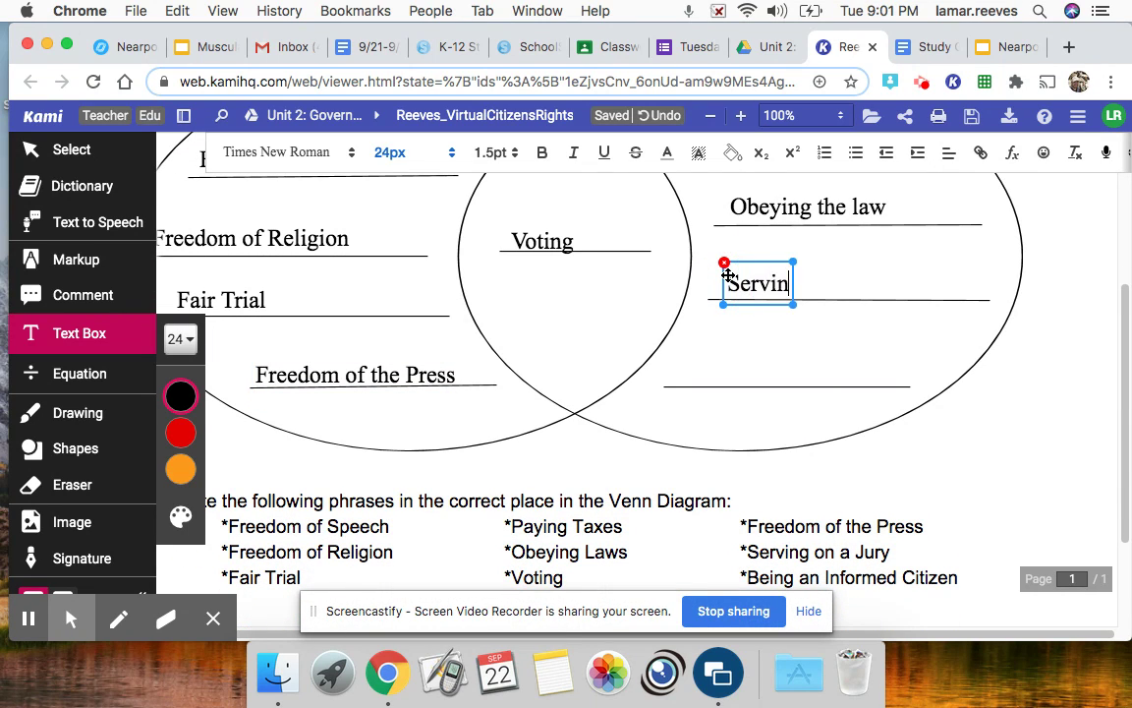
{"action": "type", "text": "g on "}
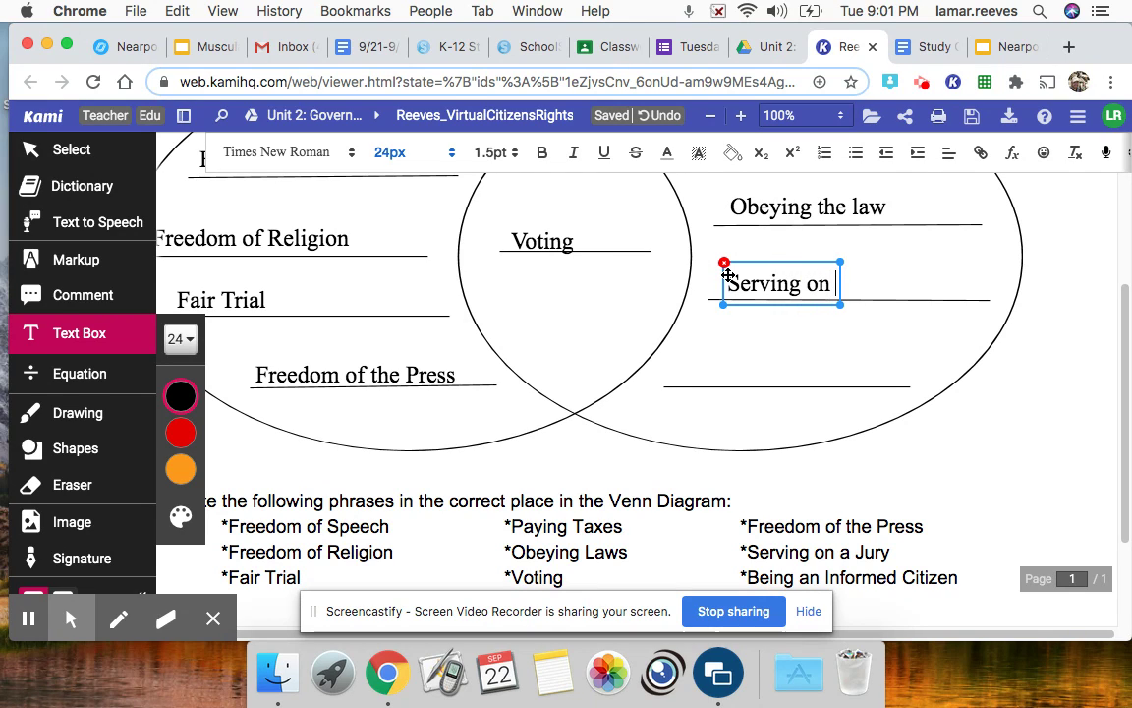
{"action": "type", "text": "a Jus"}
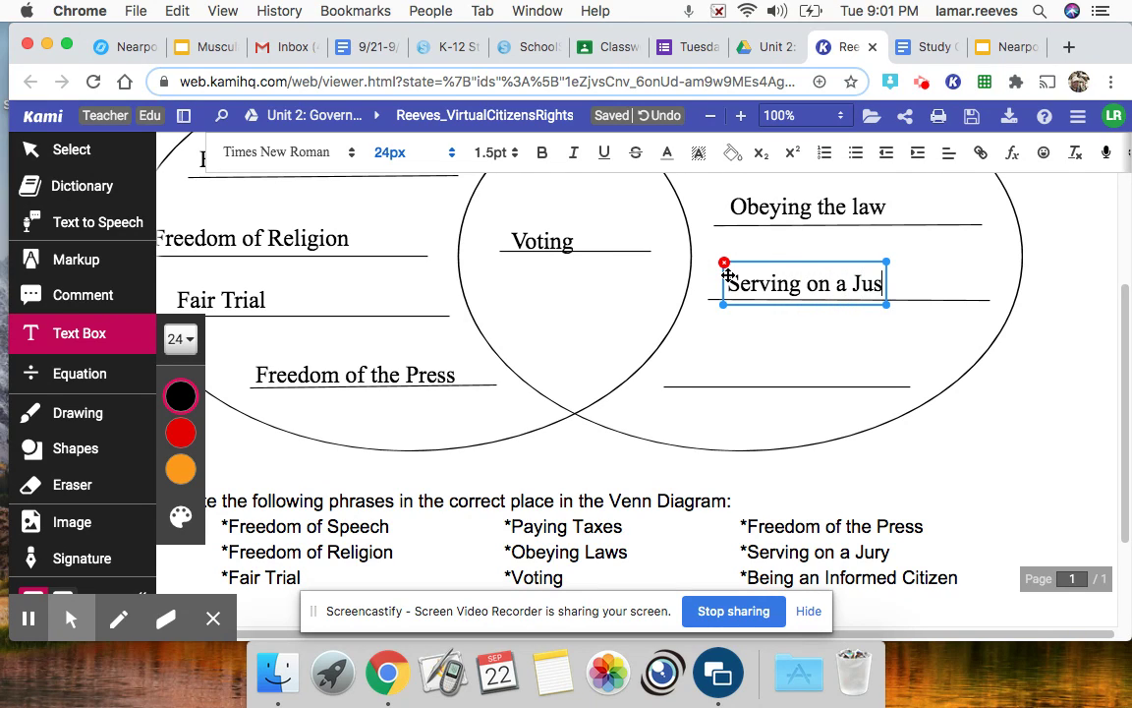
{"action": "key", "text": "BackSpace"}
{"action": "type", "text": "ry"}
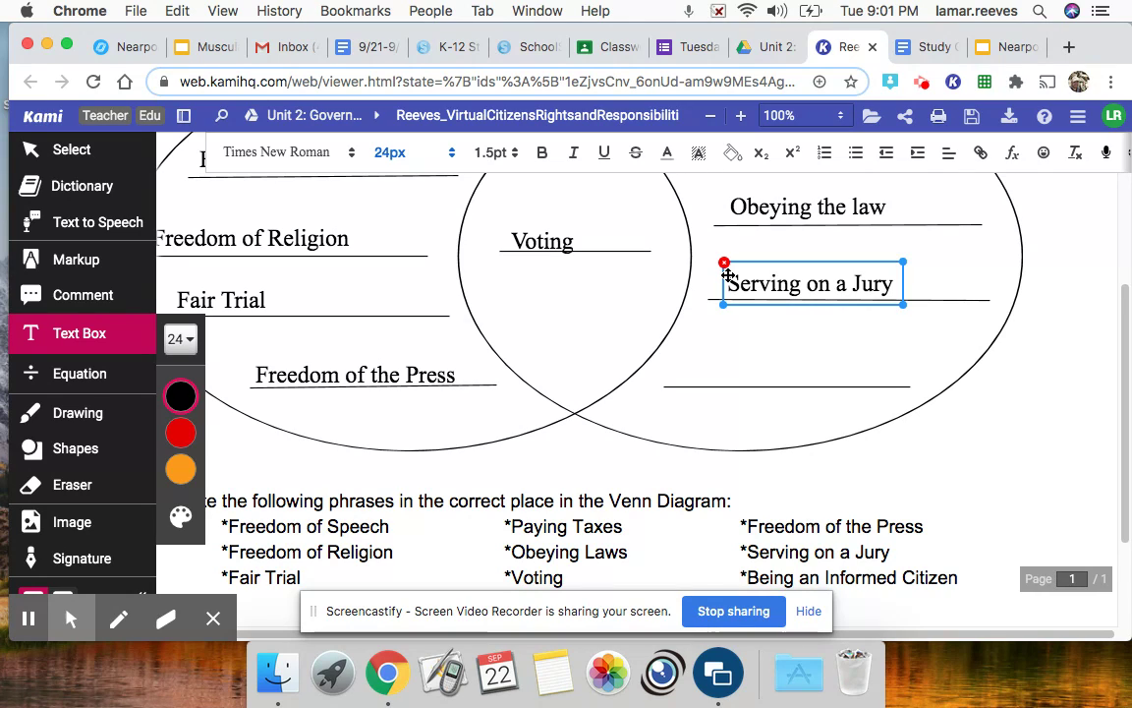
Add a text box reading "Being an Informed Citizen" on the fourth line of the Responsibilities circle
{"action": "left_click", "coordinate": [688, 365]}
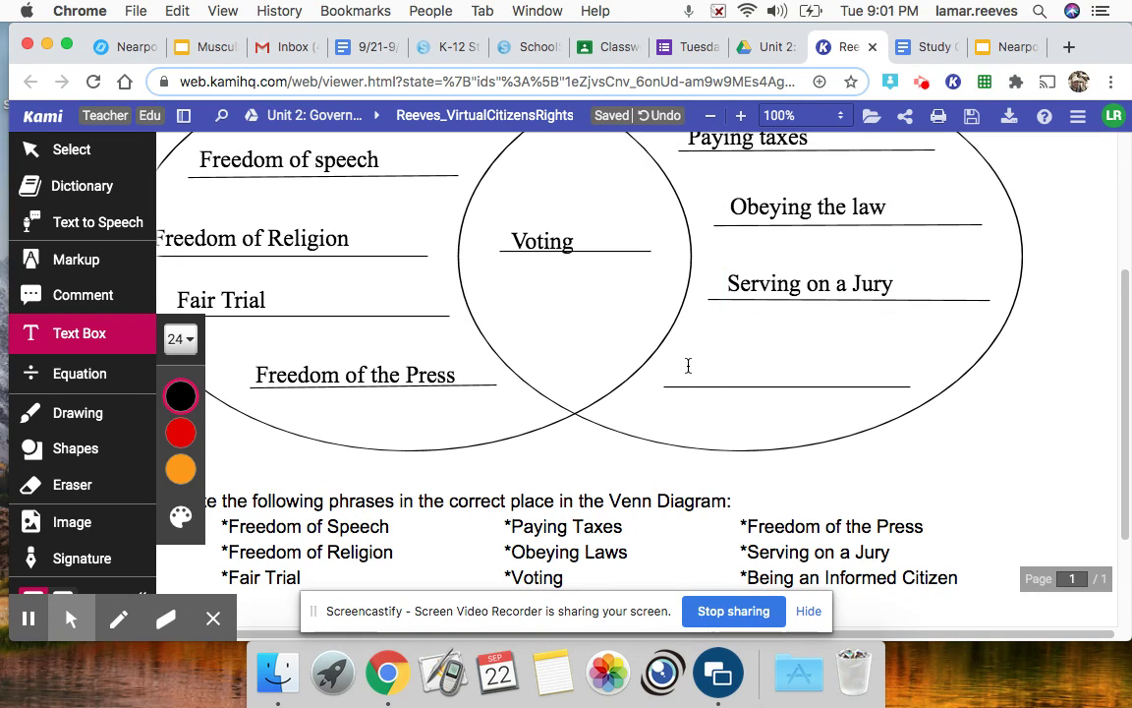
{"action": "left_click", "coordinate": [689, 366]}
{"action": "scroll", "coordinate": [958, 370], "scroll_direction": "down", "scroll_amount": 2}
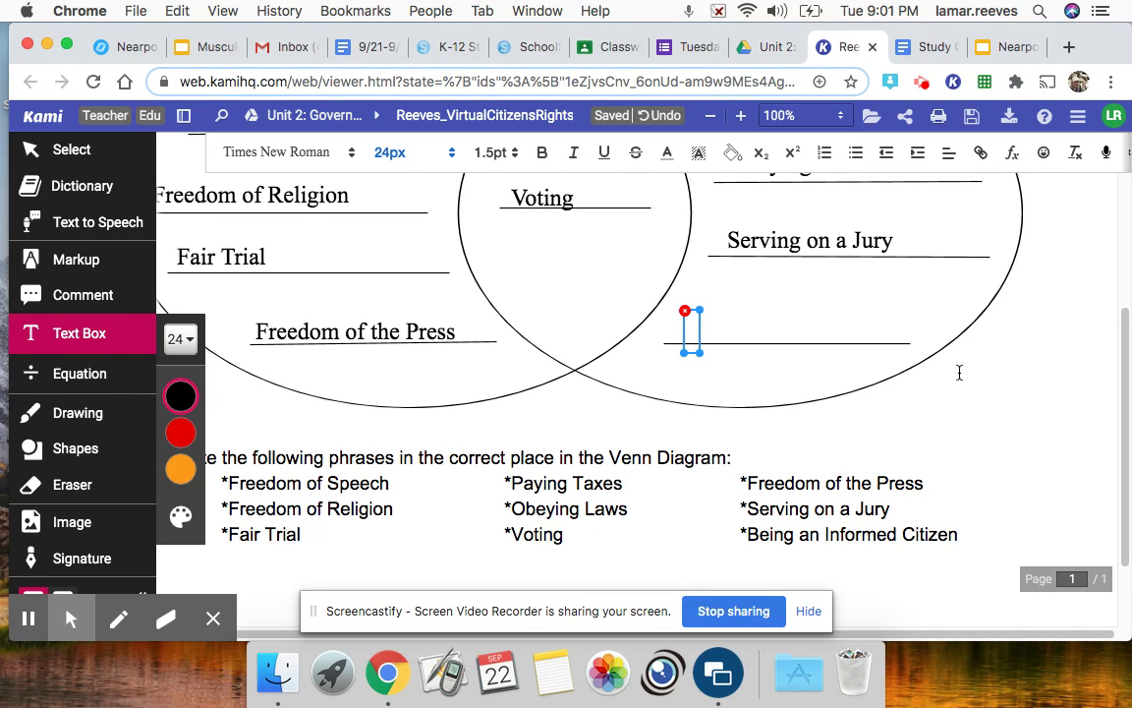
{"action": "type", "text": "Being an "}
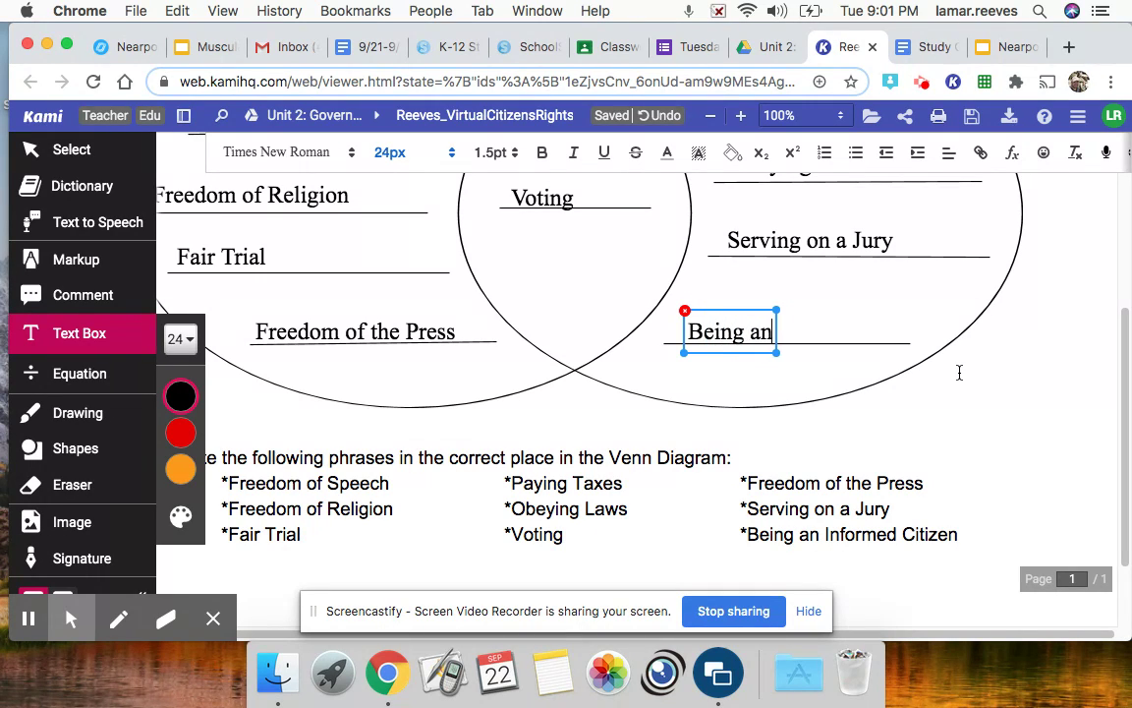
{"action": "type", "text": "In"}
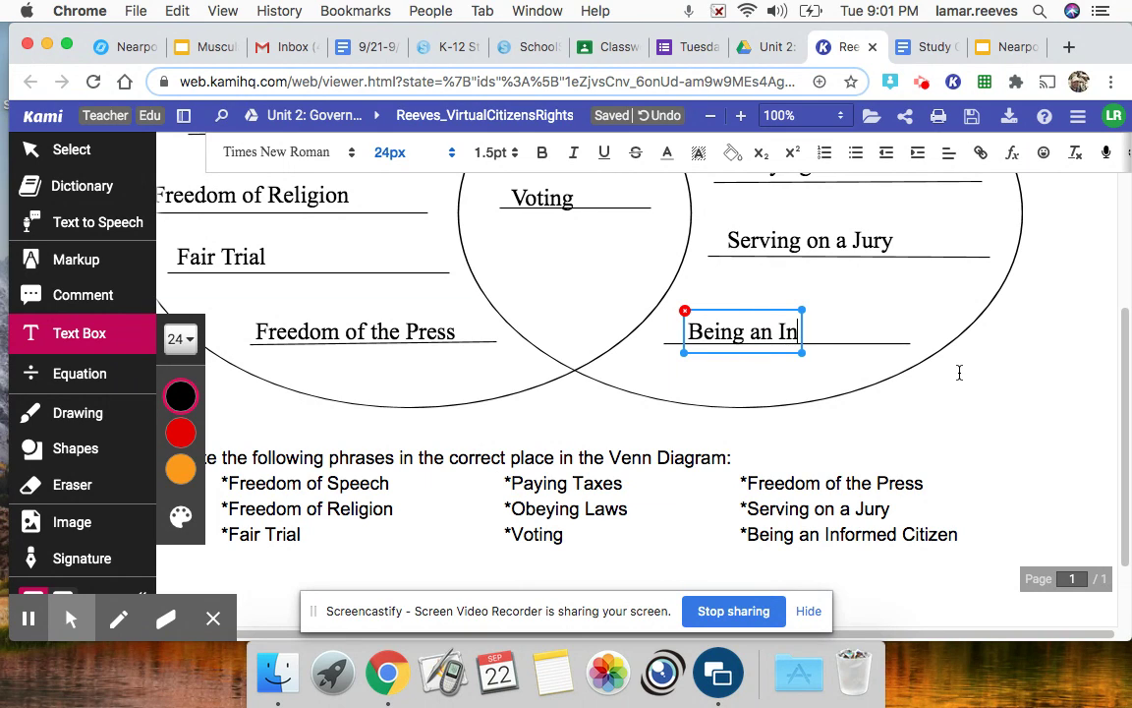
{"action": "type", "text": "formed "}
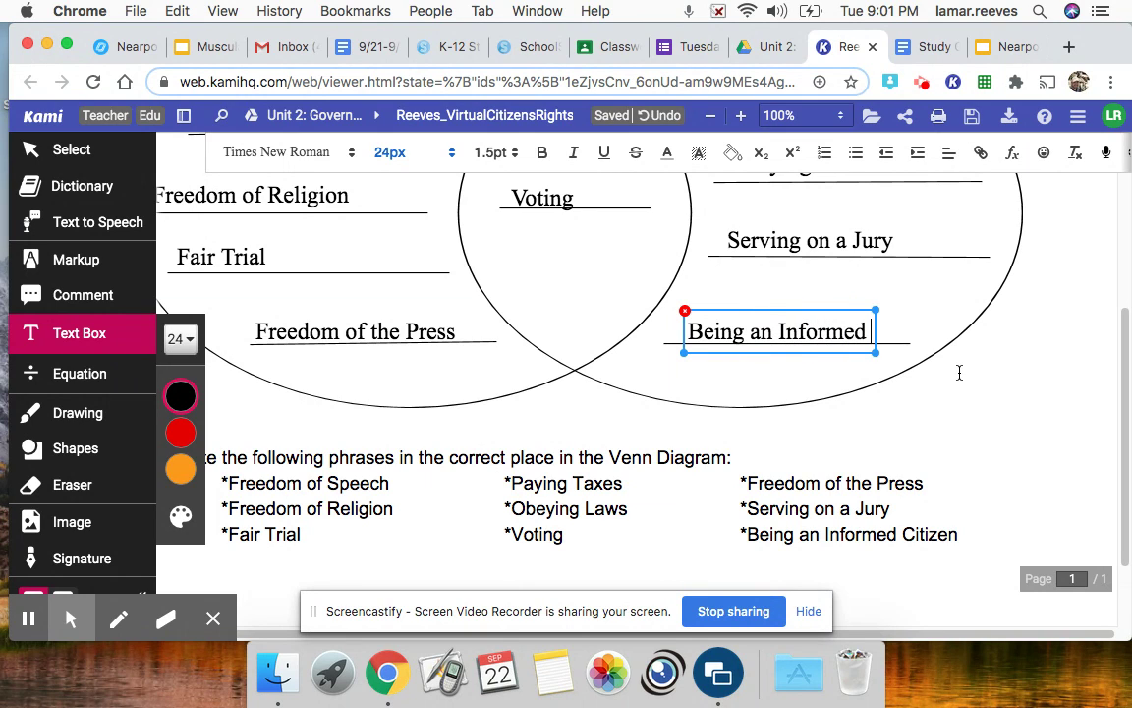
{"action": "type", "text": "Cit"}
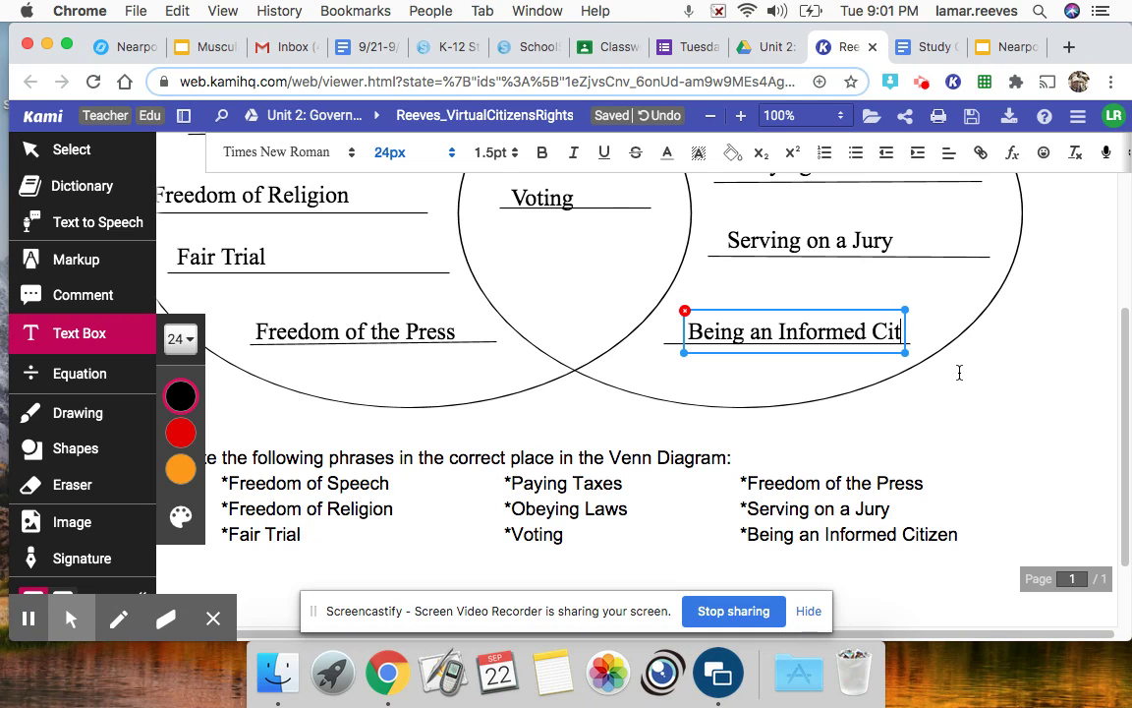
{"action": "type", "text": "izen"}
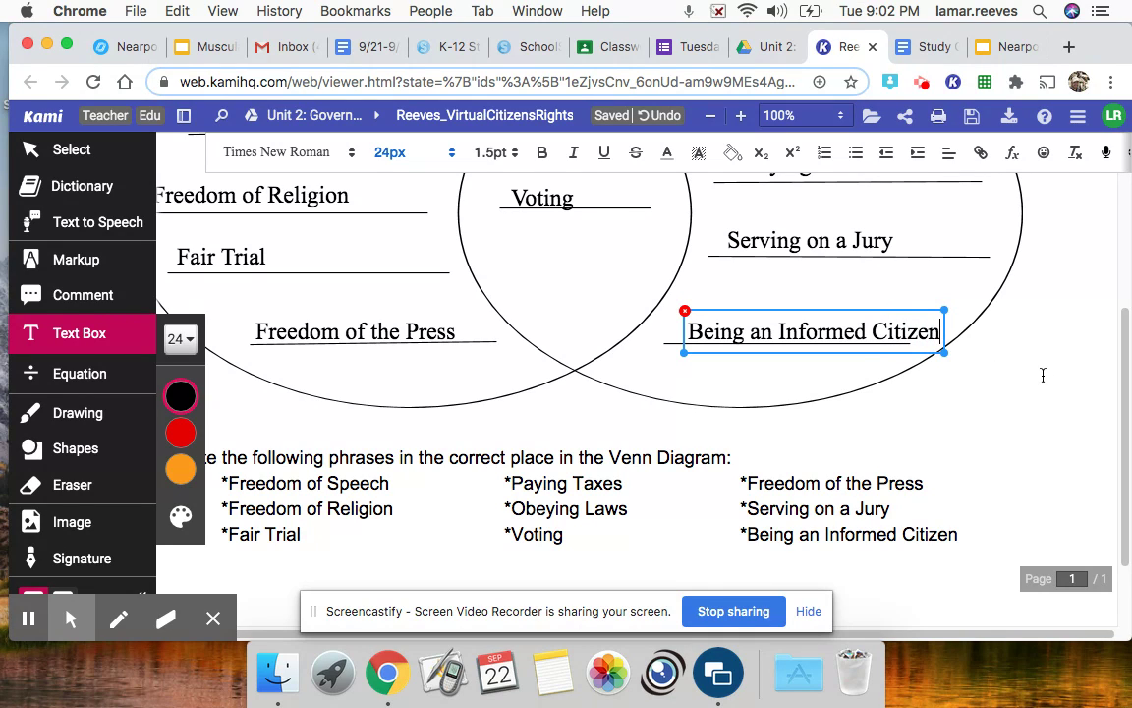
Leave the text box and review the phrases placed in the Rights, shared and Responsibilities sections of the Venn diagram
{"action": "scroll", "coordinate": [1039, 372], "scroll_direction": "up", "scroll_amount": 5}
{"action": "scroll", "coordinate": [1040, 371], "scroll_direction": "left", "scroll_amount": 2}
{"action": "scroll", "coordinate": [1039, 371], "scroll_direction": "down", "scroll_amount": 3}
{"action": "scroll", "coordinate": [1039, 372], "scroll_direction": "left", "scroll_amount": 1}
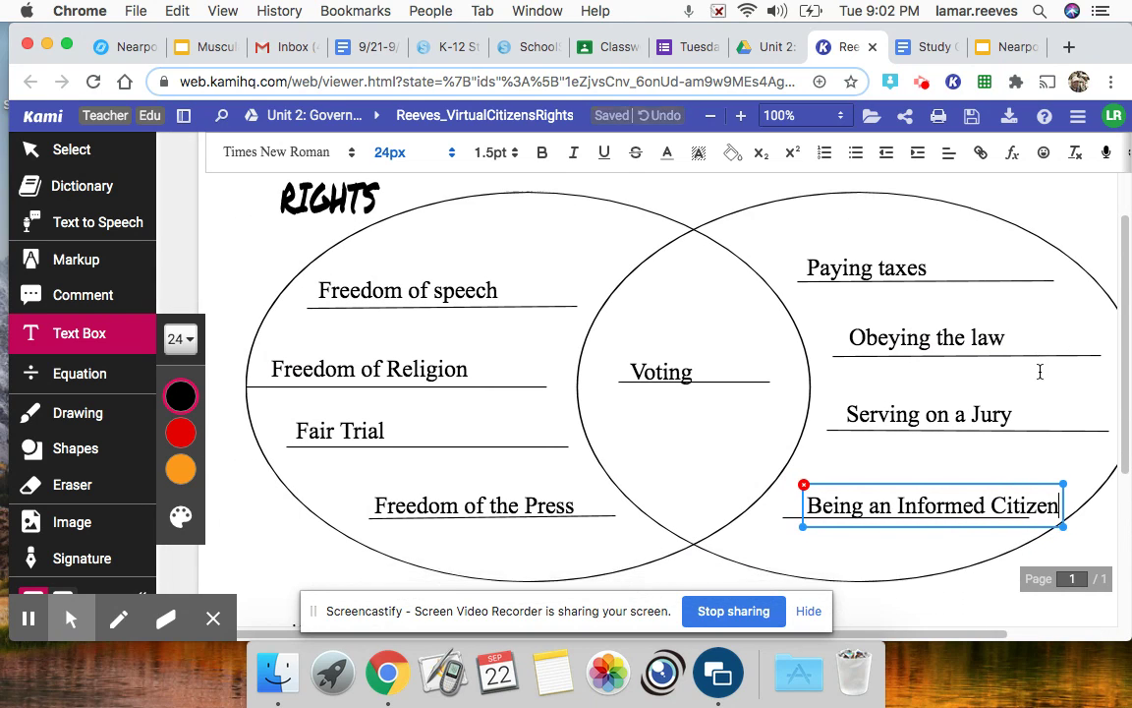
{"action": "left_click", "coordinate": [763, 198]}
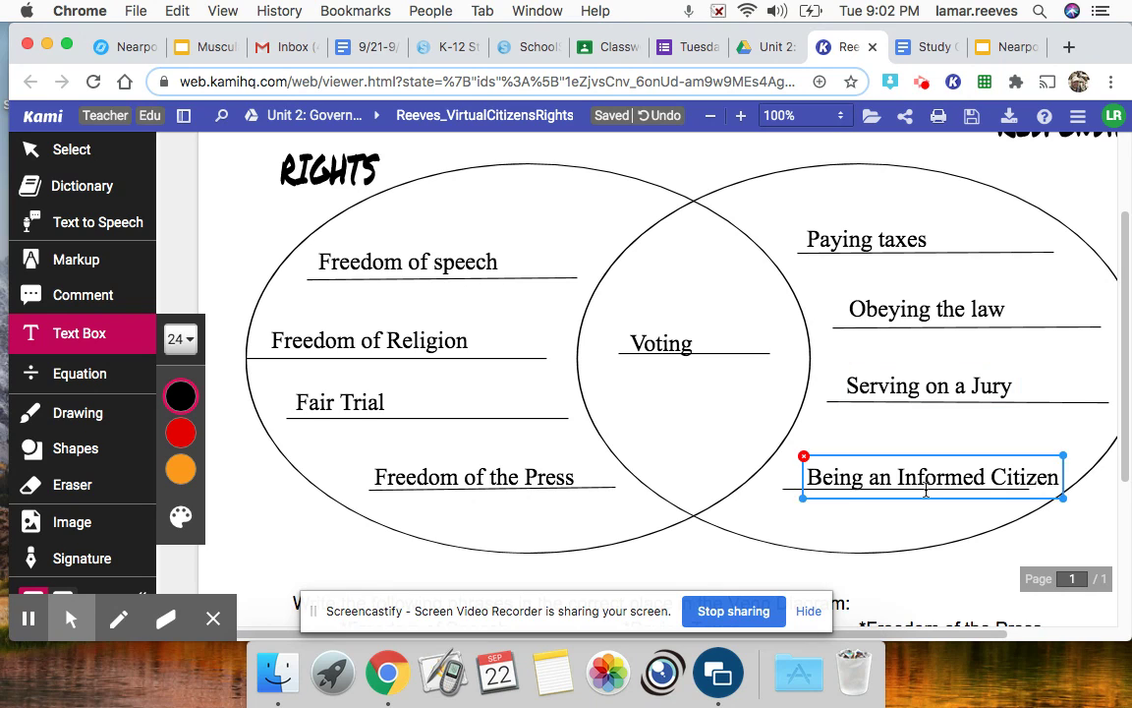
{"action": "scroll", "coordinate": [738, 506], "scroll_direction": "right", "scroll_amount": 3}
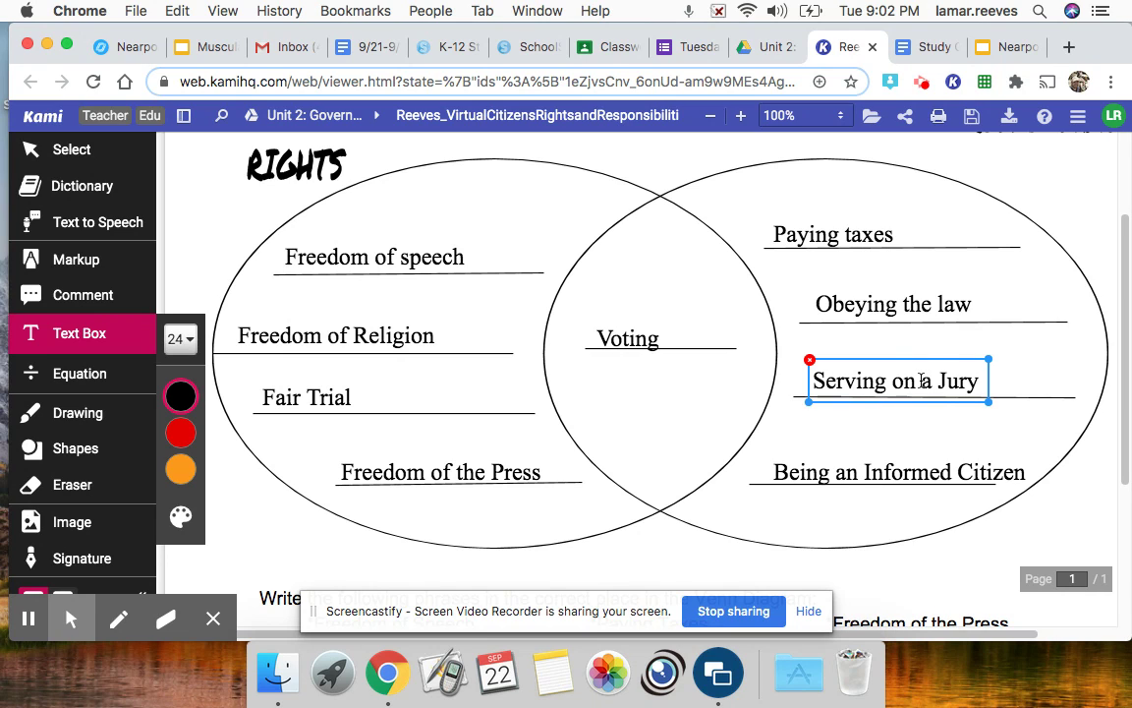
{"action": "scroll", "coordinate": [1017, 369], "scroll_direction": "right", "scroll_amount": 3}
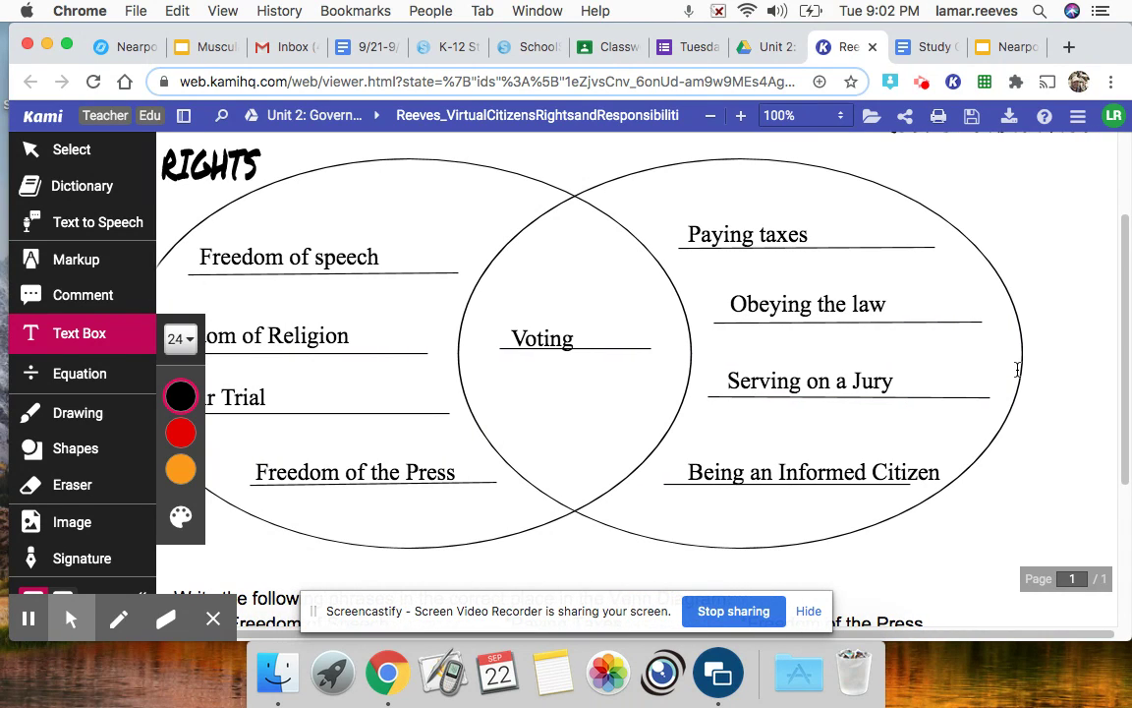
{"action": "scroll", "coordinate": [1017, 323], "scroll_direction": "up", "scroll_amount": 3}
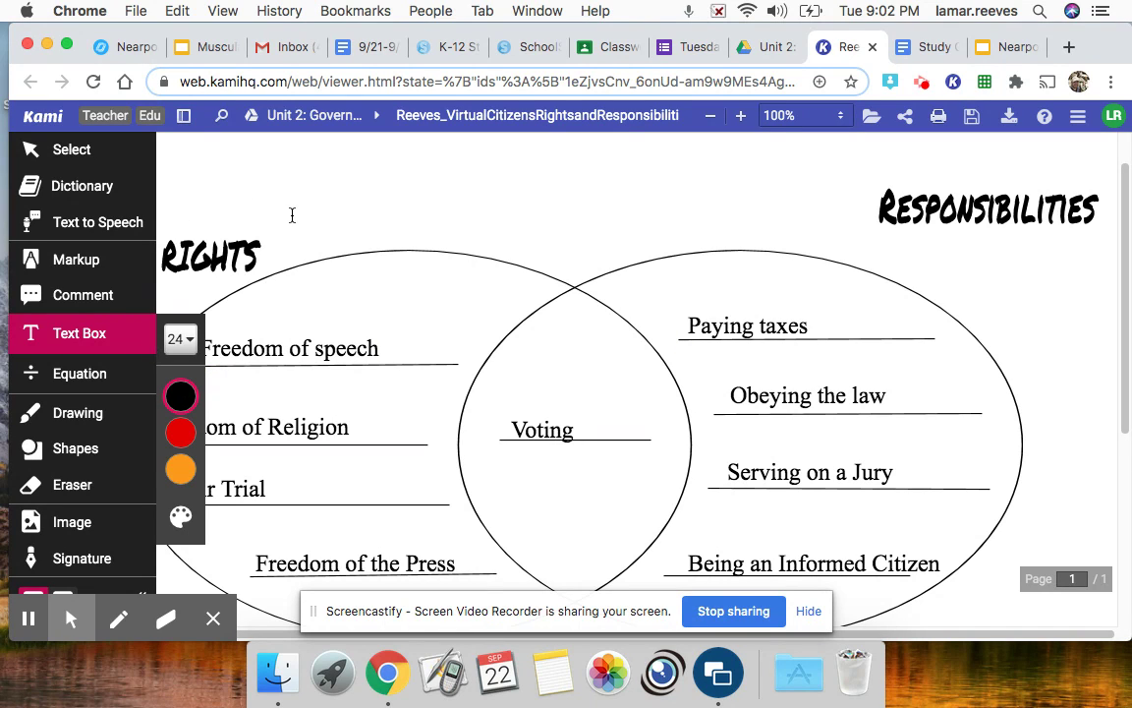
{"action": "scroll", "coordinate": [291, 215], "scroll_direction": "left", "scroll_amount": 4}
{"action": "scroll", "coordinate": [292, 215], "scroll_direction": "down", "scroll_amount": 3}
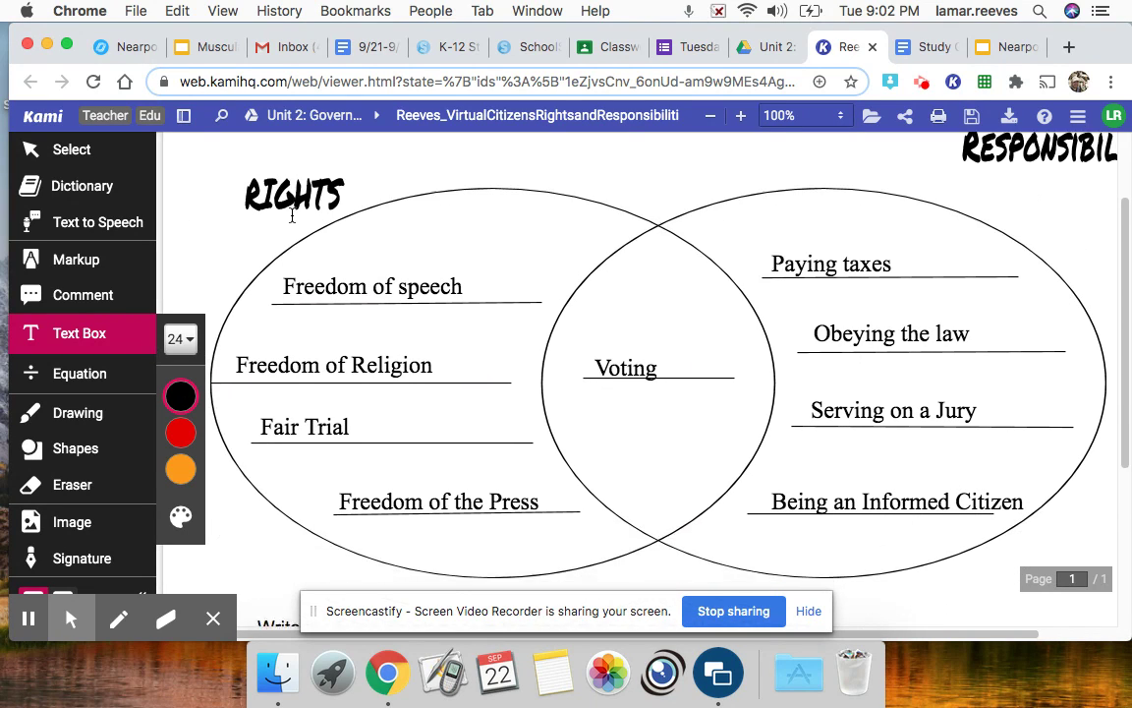
{"action": "scroll", "coordinate": [294, 226], "scroll_direction": "down", "scroll_amount": 1}
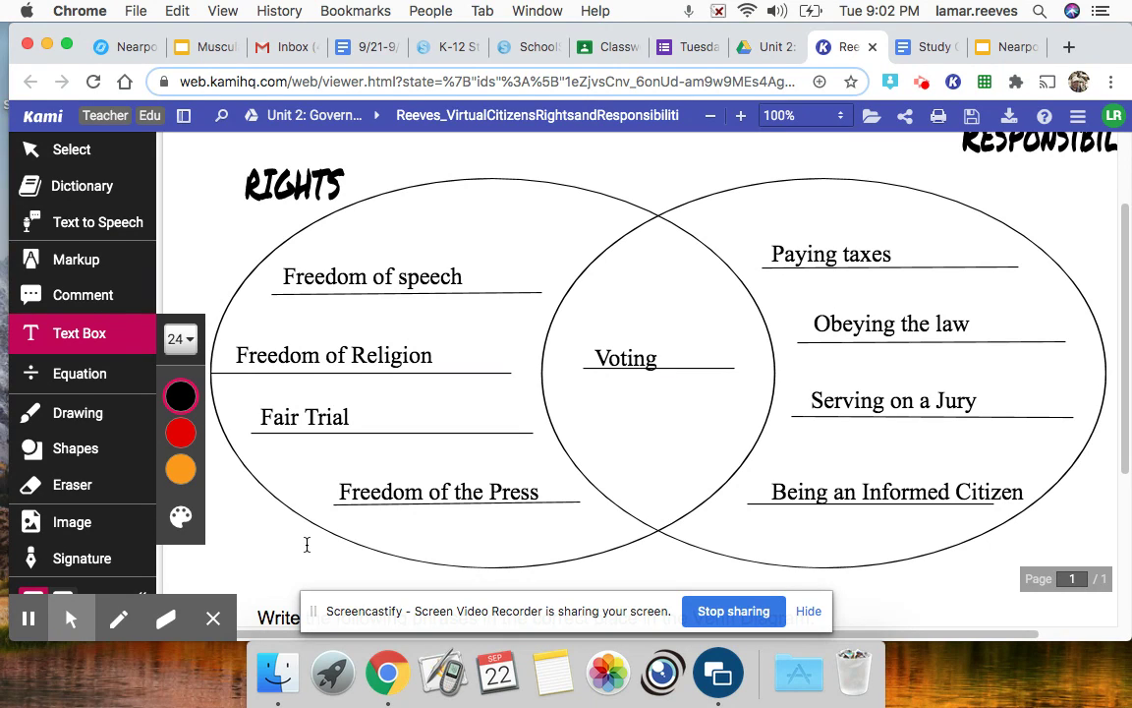
{"action": "mouse_move", "coordinate": [30, 616]}
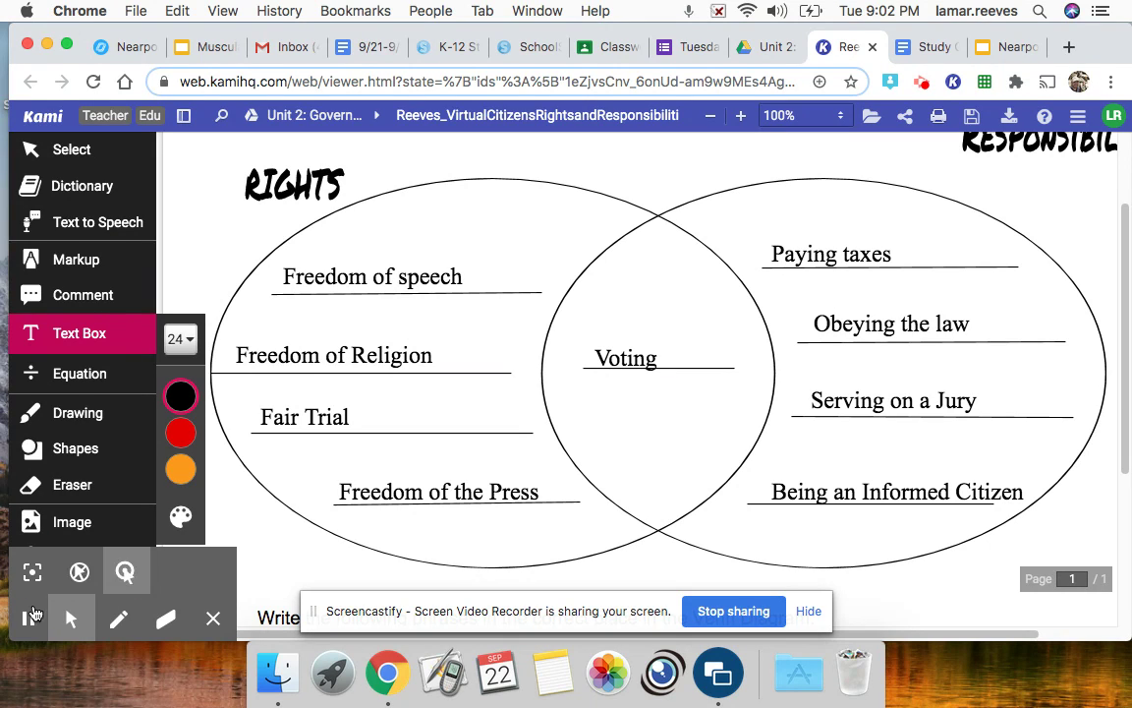